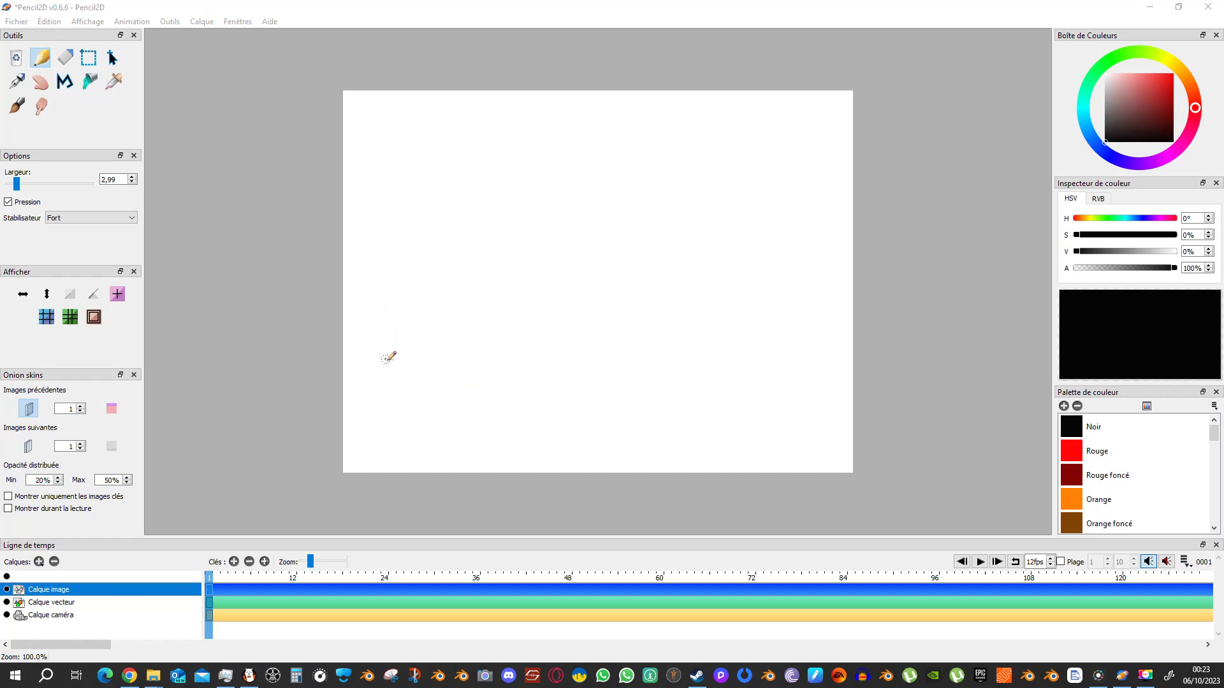
Sketch a small ball moving rightward from the canvas's left side over frames 1 to 4, one keyframe per position.
{"action": "mouse_move", "coordinate": [398, 325]}
{"action": "left_mouse_down"}
{"action": "mouse_move", "coordinate": [371, 346]}
{"action": "mouse_move", "coordinate": [401, 324]}
{"action": "mouse_move", "coordinate": [397, 366]}
{"action": "mouse_move", "coordinate": [368, 327]}
{"action": "mouse_move", "coordinate": [401, 331]}
{"action": "mouse_move", "coordinate": [379, 366]}
{"action": "mouse_move", "coordinate": [430, 329]}
{"action": "mouse_move", "coordinate": [419, 329]}
{"action": "mouse_move", "coordinate": [452, 352]}
{"action": "mouse_move", "coordinate": [449, 368]}
{"action": "mouse_move", "coordinate": [423, 361]}
{"action": "mouse_move", "coordinate": [483, 353]}
{"action": "left_mouse_up"}
{"action": "left_click", "coordinate": [235, 562]}
{"action": "left_click", "coordinate": [234, 562]}
{"action": "left_click", "coordinate": [234, 561]}
{"action": "left_click", "coordinate": [234, 562]}
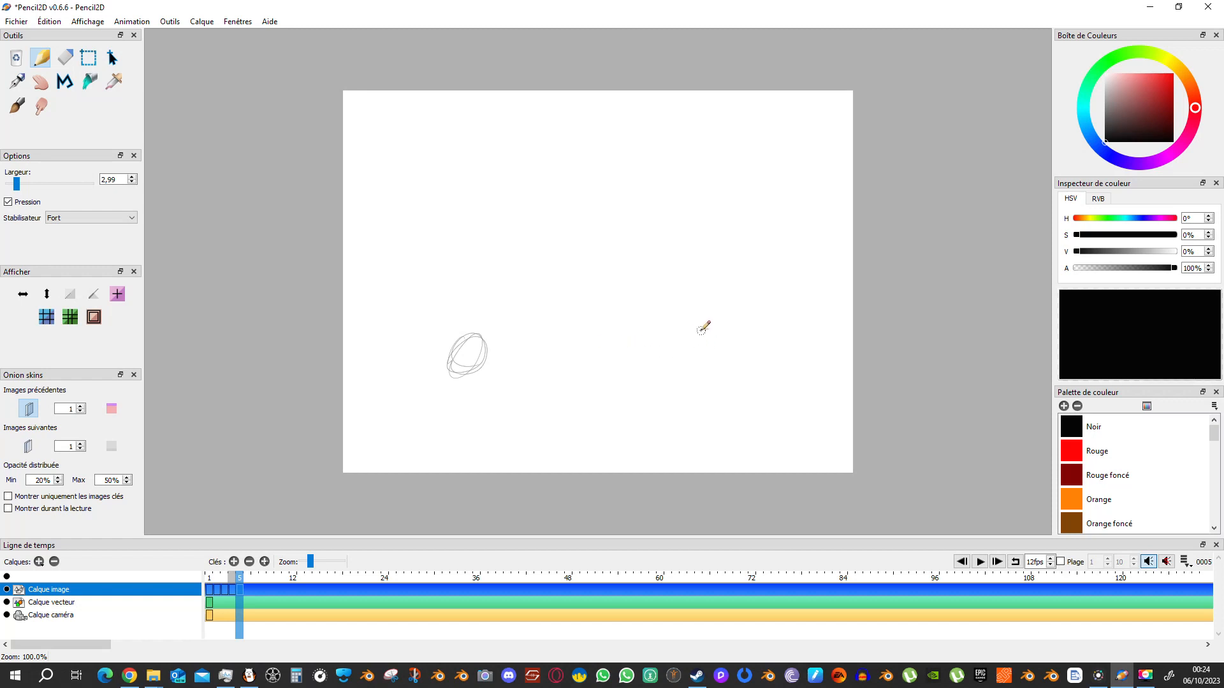
Continue sketching the ball toward the canvas's right edge over frames 5 to 9, adding a keyframe for each position.
{"action": "mouse_move", "coordinate": [702, 329]}
{"action": "left_mouse_down"}
{"action": "mouse_move", "coordinate": [678, 345]}
{"action": "mouse_move", "coordinate": [710, 327]}
{"action": "mouse_move", "coordinate": [723, 375]}
{"action": "mouse_move", "coordinate": [698, 354]}
{"action": "mouse_move", "coordinate": [767, 340]}
{"action": "mouse_move", "coordinate": [768, 367]}
{"action": "mouse_move", "coordinate": [810, 344]}
{"action": "mouse_move", "coordinate": [785, 368]}
{"action": "mouse_move", "coordinate": [816, 338]}
{"action": "left_mouse_up"}
{"action": "left_click", "coordinate": [239, 561]}
{"action": "left_click", "coordinate": [234, 561]}
{"action": "left_click", "coordinate": [233, 561]}
{"action": "left_click", "coordinate": [234, 561]}
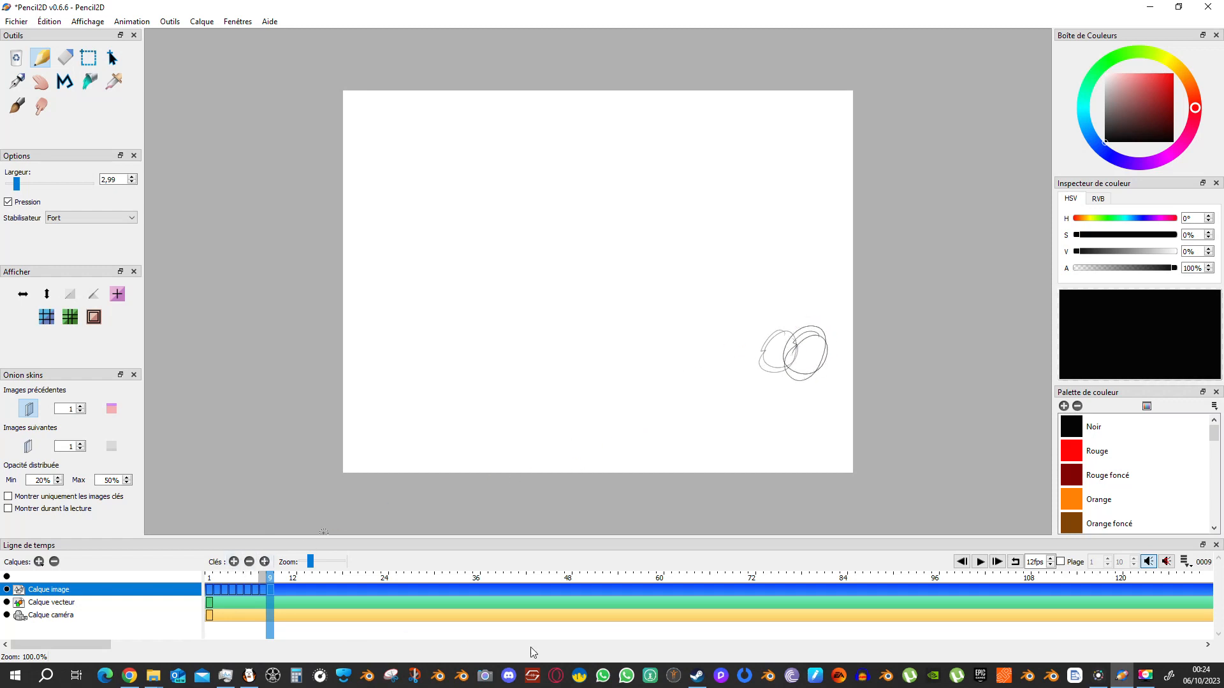
Play the rolling ball animation several times to review its motion.
{"action": "left_click", "coordinate": [980, 562]}
{"action": "left_click", "coordinate": [978, 564]}
{"action": "left_click", "coordinate": [981, 564]}
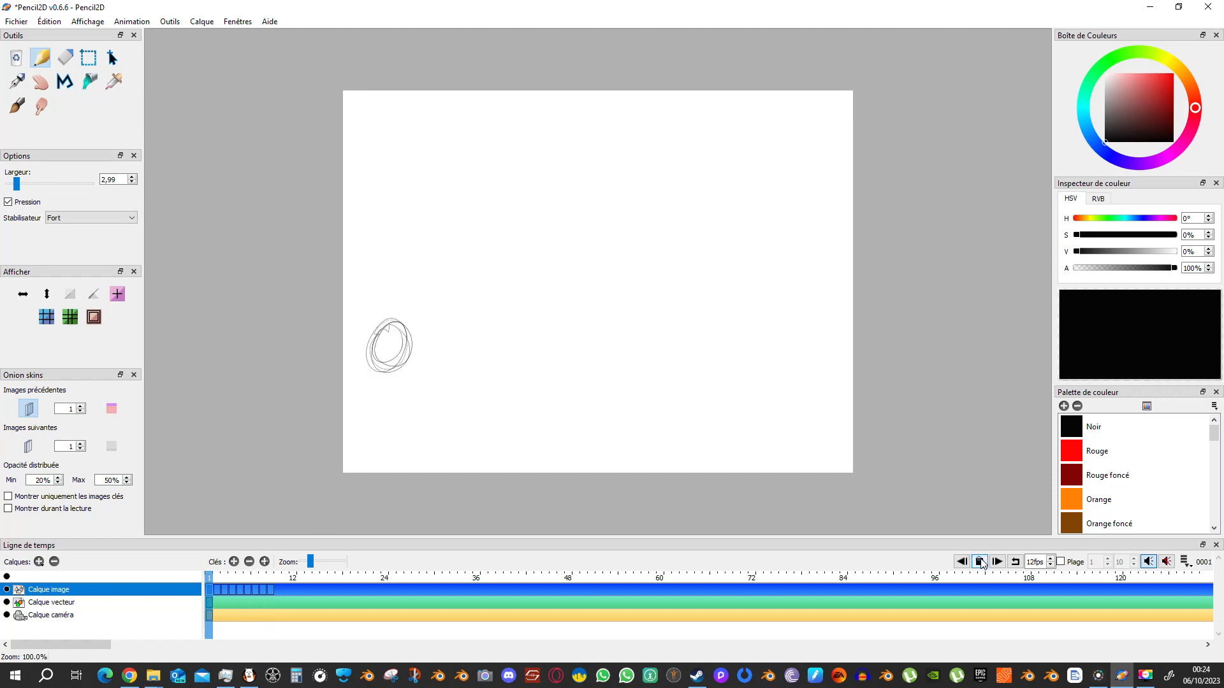
{"action": "left_click", "coordinate": [981, 564]}
{"action": "left_click", "coordinate": [980, 564]}
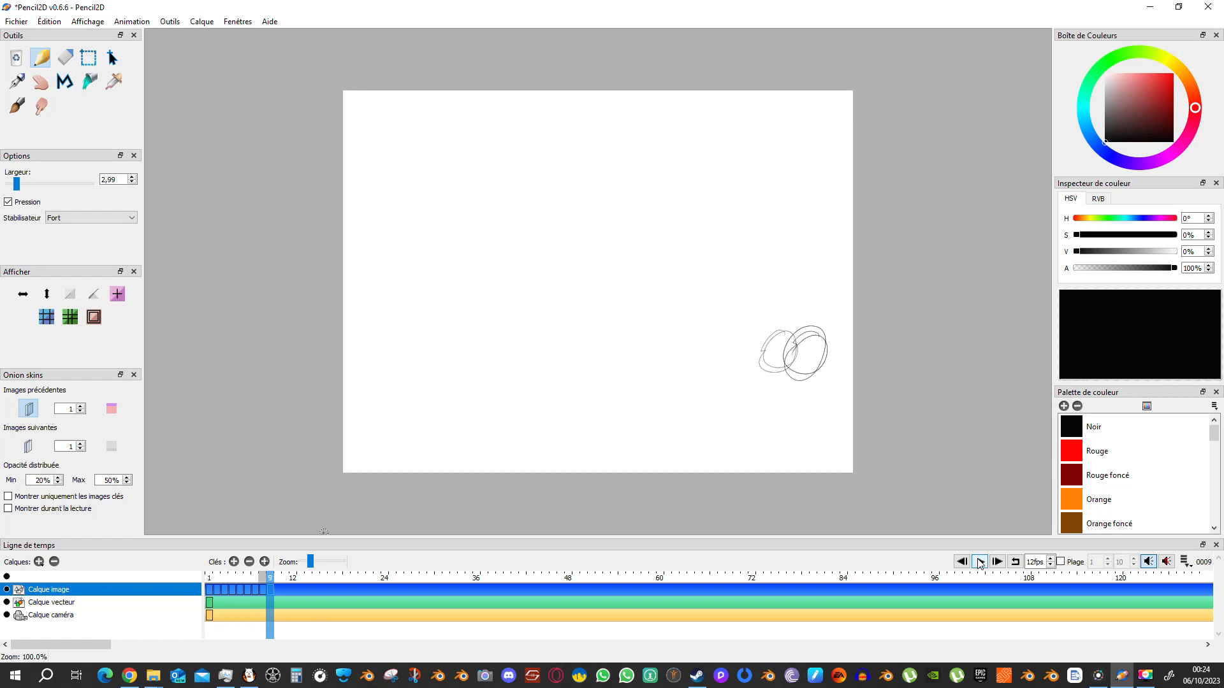
{"action": "left_click", "coordinate": [980, 564]}
{"action": "left_click", "coordinate": [980, 564]}
Create a new blank project, discarding the horizontal ball animation.
{"action": "left_click", "coordinate": [16, 21]}
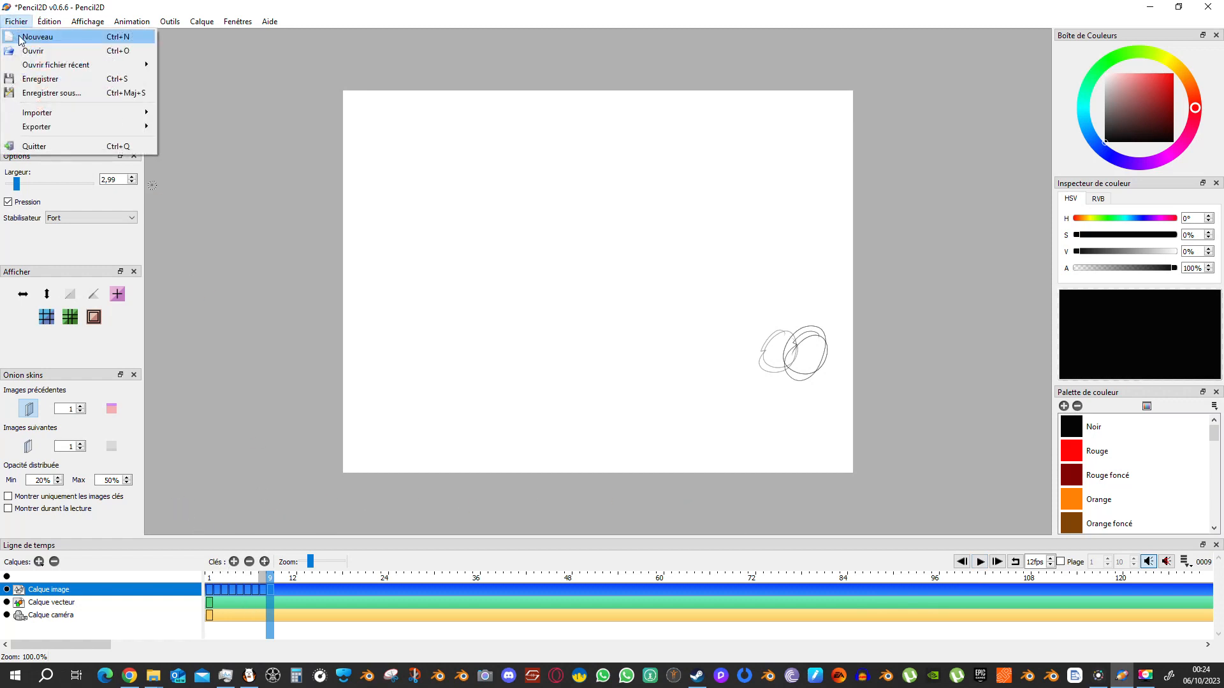
{"action": "left_click", "coordinate": [37, 37]}
{"action": "left_click", "coordinate": [616, 355]}
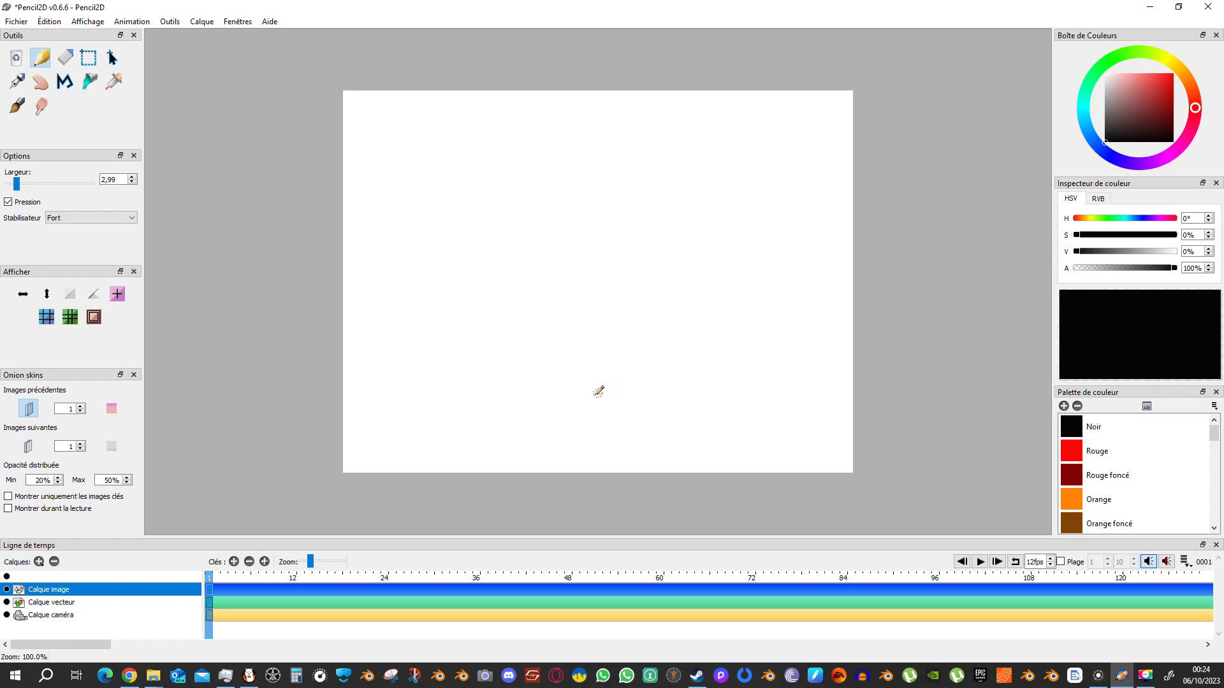
Sketch a round ball rising straight up from the canvas's lower center over frames 1 to 4, one keyframe per position.
{"action": "mouse_move", "coordinate": [585, 388]}
{"action": "left_mouse_down"}
{"action": "mouse_move", "coordinate": [607, 373]}
{"action": "mouse_move", "coordinate": [594, 415]}
{"action": "mouse_move", "coordinate": [577, 392]}
{"action": "mouse_move", "coordinate": [583, 373]}
{"action": "mouse_move", "coordinate": [608, 370]}
{"action": "left_mouse_up"}
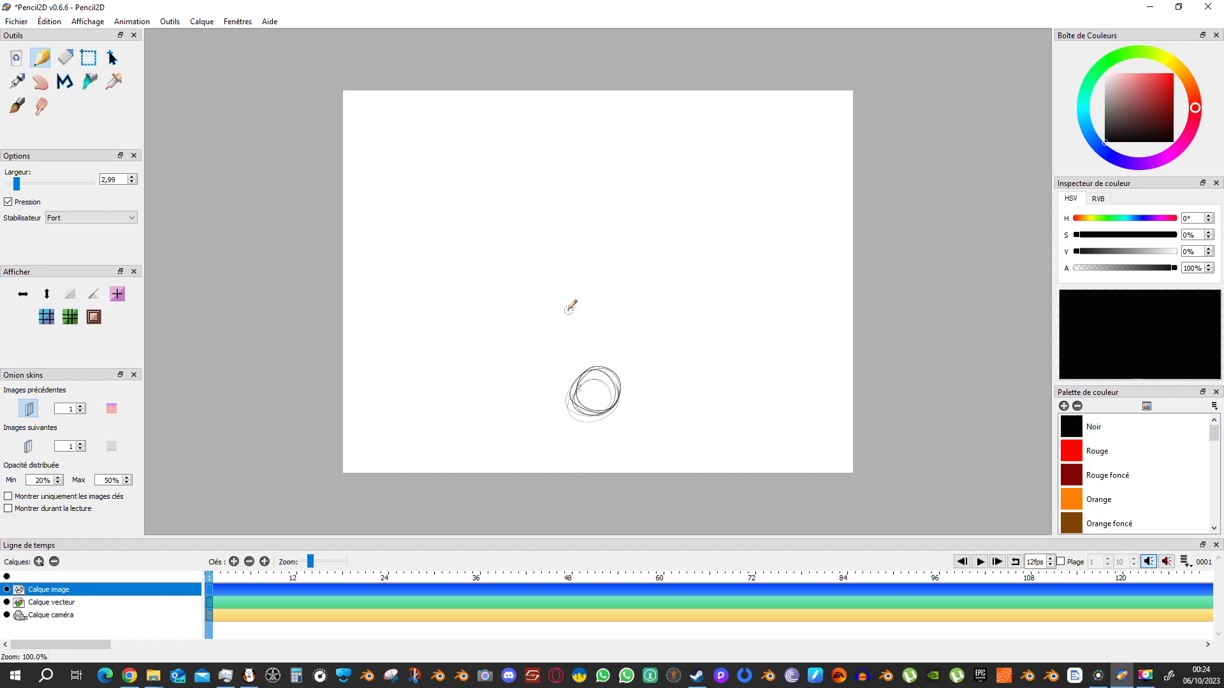
{"action": "left_click", "coordinate": [234, 561]}
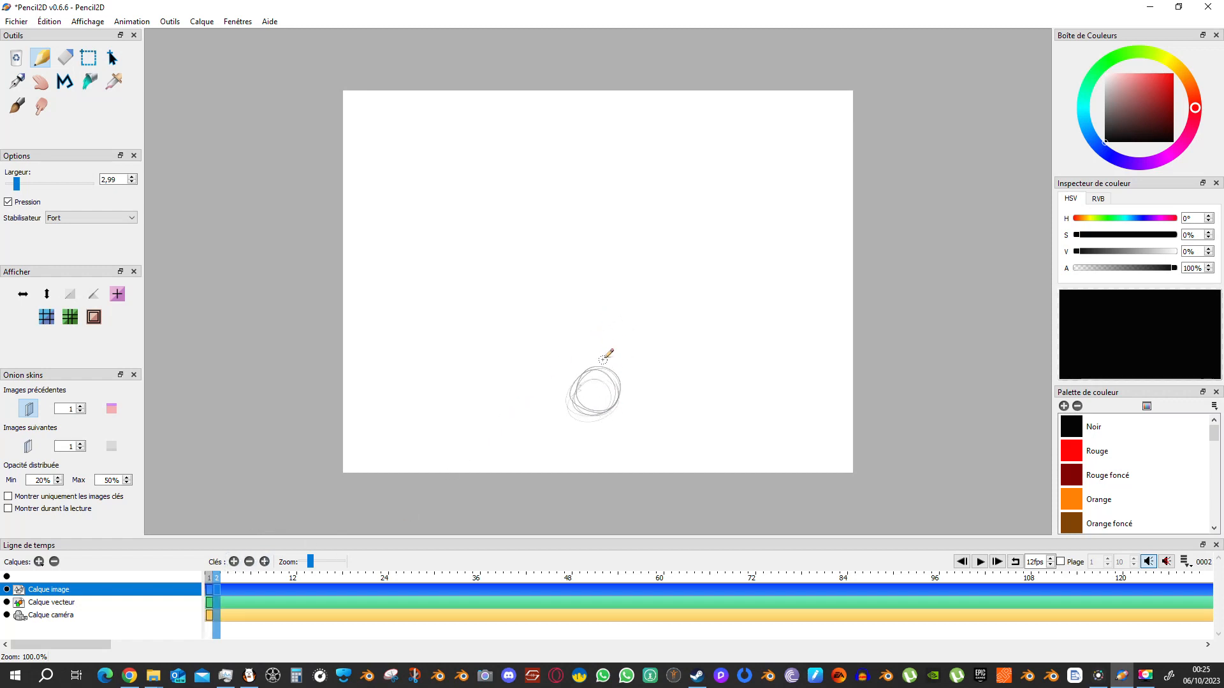
{"action": "mouse_move", "coordinate": [610, 370]}
{"action": "left_mouse_down"}
{"action": "mouse_move", "coordinate": [589, 335]}
{"action": "mouse_move", "coordinate": [617, 352]}
{"action": "mouse_move", "coordinate": [548, 357]}
{"action": "left_mouse_up"}
{"action": "left_click", "coordinate": [234, 561]}
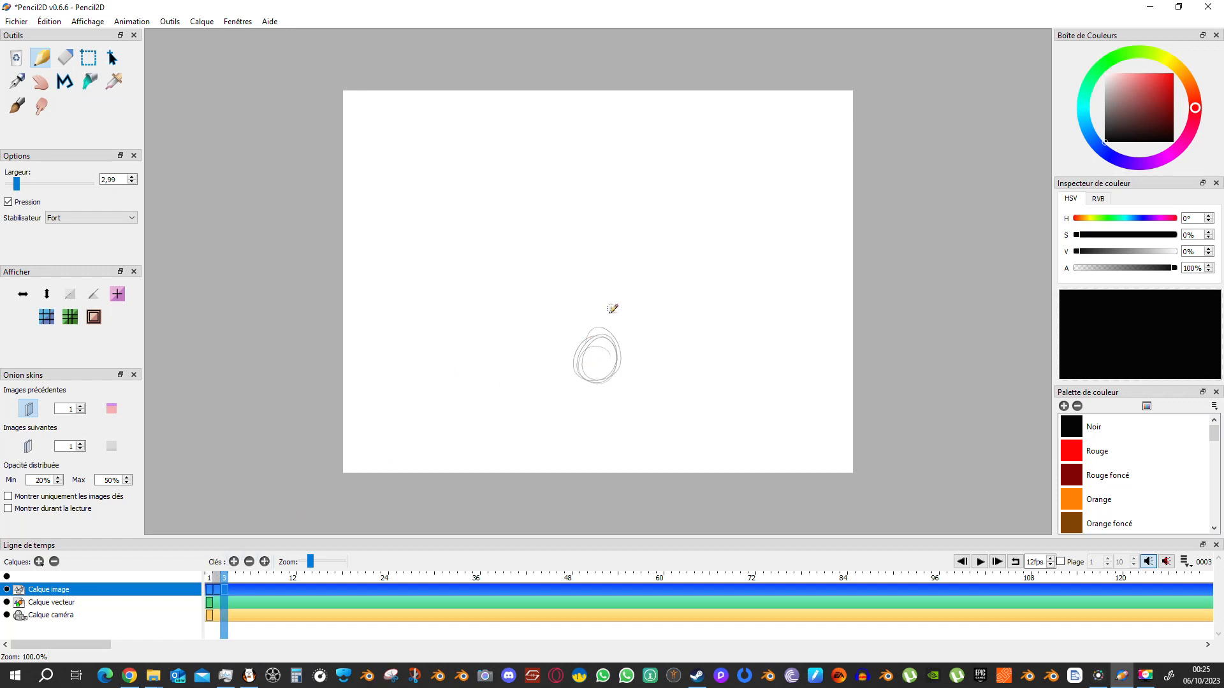
{"action": "mouse_move", "coordinate": [609, 308]}
{"action": "left_mouse_down"}
{"action": "mouse_move", "coordinate": [616, 339]}
{"action": "mouse_move", "coordinate": [586, 338]}
{"action": "left_mouse_up"}
{"action": "left_click", "coordinate": [234, 562]}
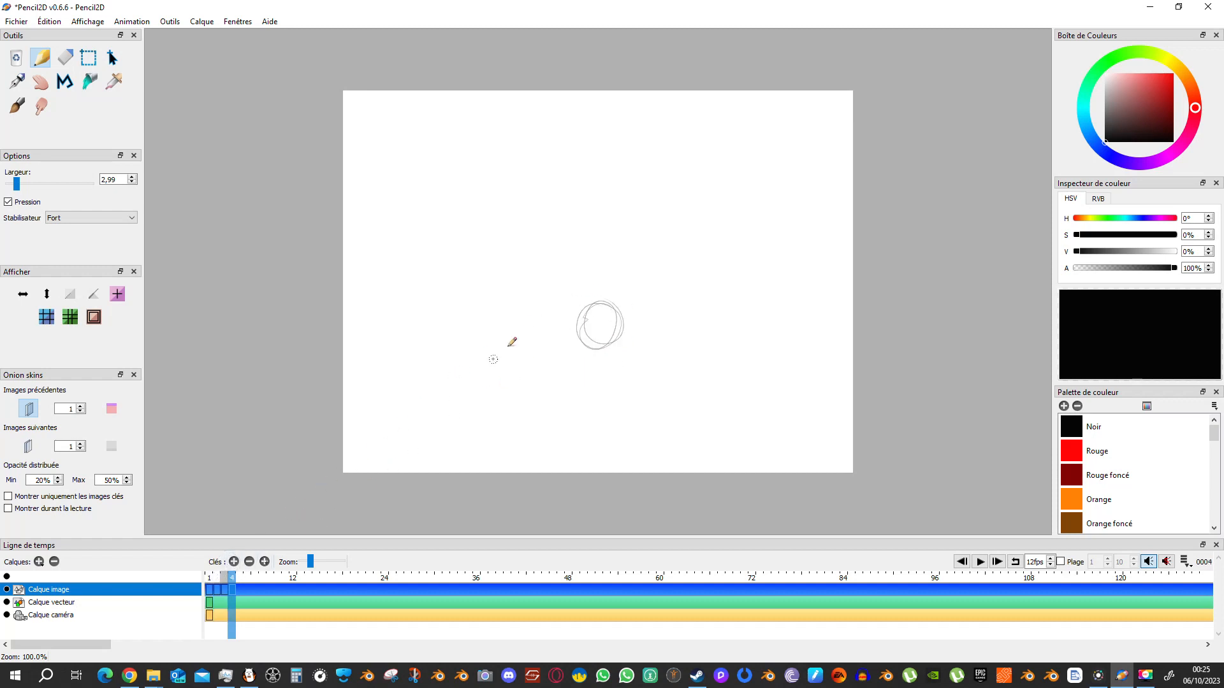
{"action": "mouse_move", "coordinate": [621, 279]}
{"action": "left_mouse_down"}
{"action": "mouse_move", "coordinate": [586, 312]}
{"action": "mouse_move", "coordinate": [595, 269]}
{"action": "mouse_move", "coordinate": [583, 280]}
{"action": "mouse_move", "coordinate": [582, 248]}
{"action": "mouse_move", "coordinate": [617, 231]}
{"action": "mouse_move", "coordinate": [615, 242]}
{"action": "mouse_move", "coordinate": [609, 209]}
{"action": "mouse_move", "coordinate": [581, 230]}
{"action": "mouse_move", "coordinate": [584, 207]}
{"action": "mouse_move", "coordinate": [607, 204]}
{"action": "mouse_move", "coordinate": [612, 218]}
{"action": "mouse_move", "coordinate": [606, 259]}
{"action": "mouse_move", "coordinate": [574, 302]}
{"action": "mouse_move", "coordinate": [572, 274]}
{"action": "mouse_move", "coordinate": [596, 334]}
{"action": "left_mouse_up"}
Continue the round ball's bounce over frames 5 to 14, sketching each position on its own keyframe until it returns to the lower center.
{"action": "left_click", "coordinate": [234, 562]}
{"action": "left_click", "coordinate": [234, 562]}
{"action": "left_click", "coordinate": [234, 562]}
{"action": "left_click", "coordinate": [234, 561]}
{"action": "left_click", "coordinate": [235, 561]}
{"action": "left_click", "coordinate": [234, 562]}
{"action": "left_click", "coordinate": [234, 562]}
{"action": "left_click", "coordinate": [234, 562]}
{"action": "left_click", "coordinate": [234, 562]}
{"action": "mouse_move", "coordinate": [611, 376]}
{"action": "left_mouse_down"}
{"action": "mouse_move", "coordinate": [595, 415]}
{"action": "mouse_move", "coordinate": [574, 386]}
{"action": "mouse_move", "coordinate": [601, 404]}
{"action": "mouse_move", "coordinate": [577, 424]}
{"action": "left_mouse_up"}
{"action": "left_click", "coordinate": [234, 562]}
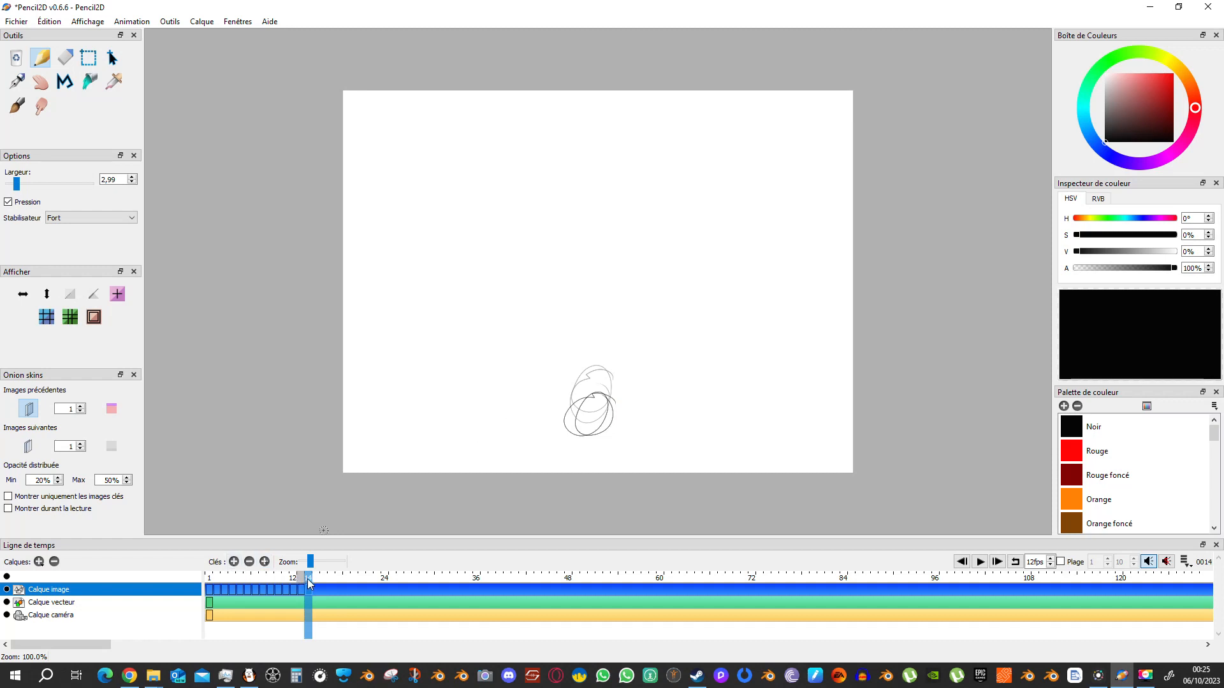
Return to frame 1 and play the round ball's bounce animation.
{"action": "left_click_drag", "start_coordinate": [307, 579], "coordinate": [196, 594]}
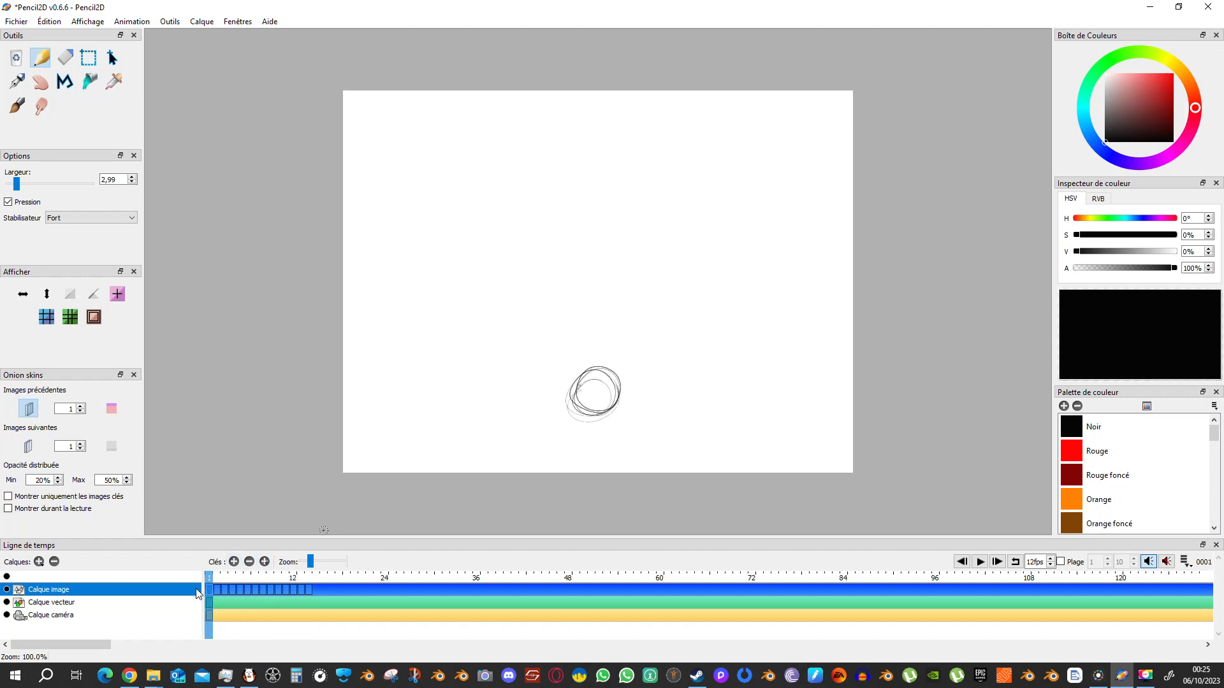
{"action": "left_click", "coordinate": [981, 561]}
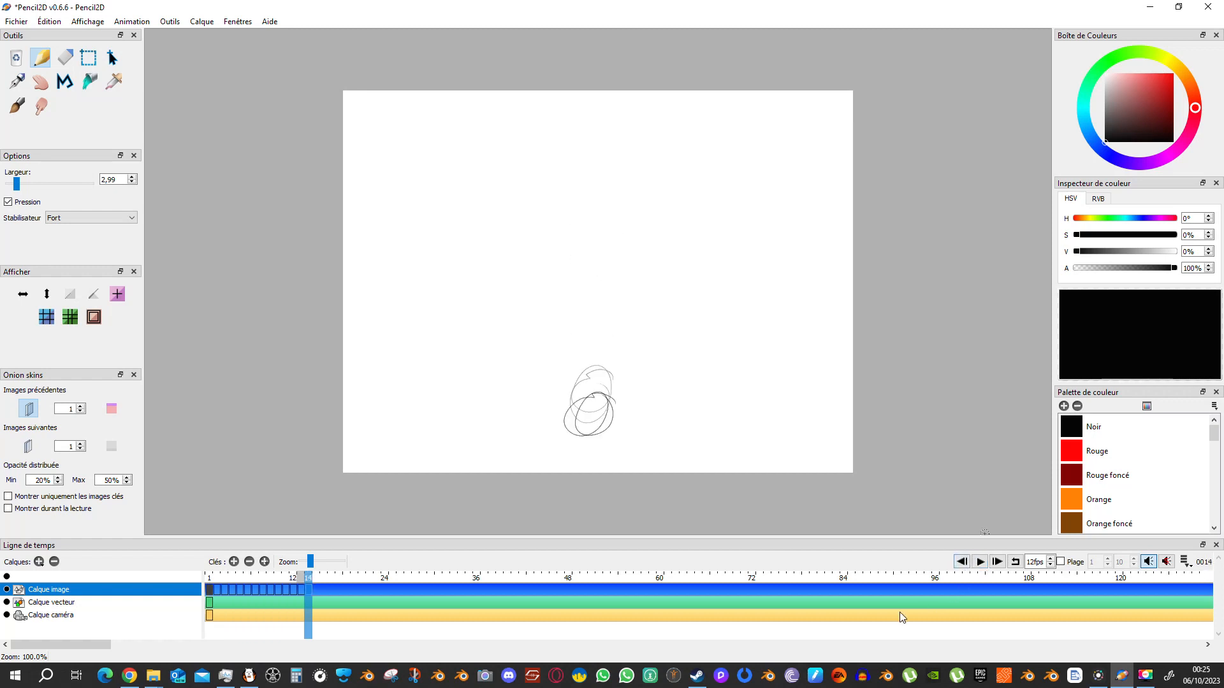
Sketch a flattened ellipse beside the ball on frame 1 and scrub through the first few frames to compare the poses.
{"action": "left_click_drag", "start_coordinate": [307, 577], "coordinate": [208, 589]}
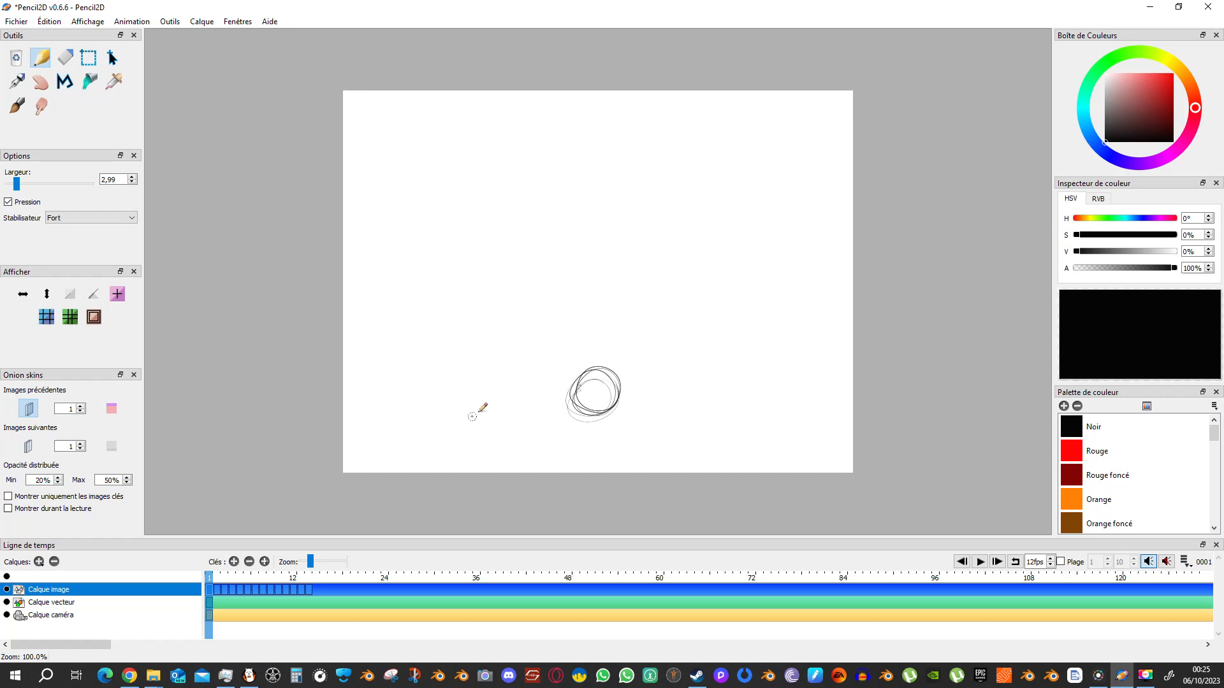
{"action": "mouse_move", "coordinate": [492, 397]}
{"action": "left_mouse_down"}
{"action": "mouse_move", "coordinate": [435, 402]}
{"action": "mouse_move", "coordinate": [473, 417]}
{"action": "mouse_move", "coordinate": [445, 393]}
{"action": "mouse_move", "coordinate": [490, 405]}
{"action": "mouse_move", "coordinate": [438, 410]}
{"action": "mouse_move", "coordinate": [433, 395]}
{"action": "mouse_move", "coordinate": [469, 403]}
{"action": "left_mouse_up"}
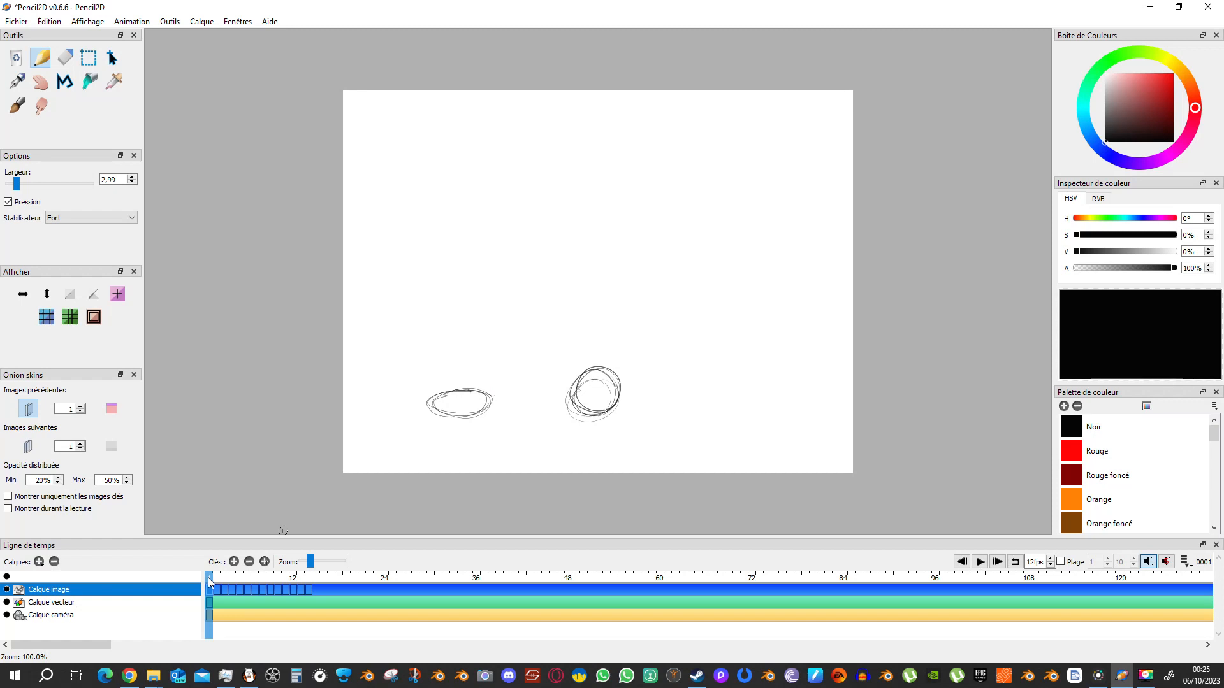
{"action": "left_click_drag", "start_coordinate": [208, 576], "coordinate": [211, 574]}
{"action": "left_click_drag", "start_coordinate": [210, 575], "coordinate": [239, 573]}
{"action": "left_click", "coordinate": [217, 579]}
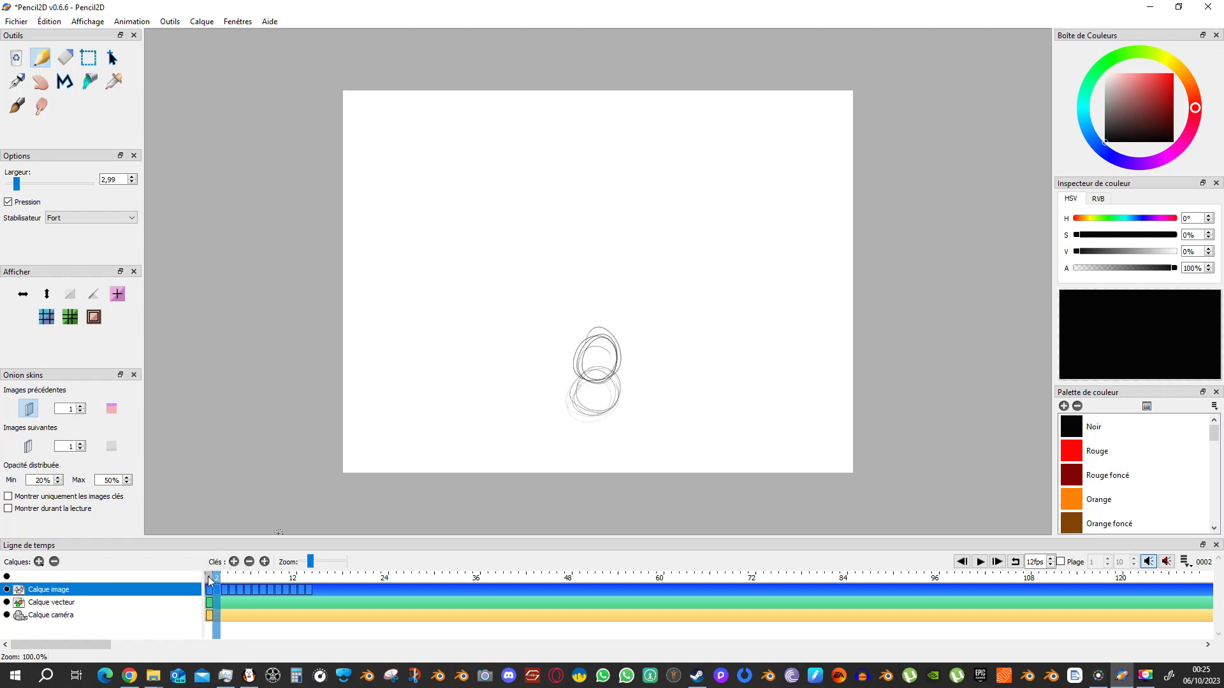
{"action": "left_click", "coordinate": [211, 578]}
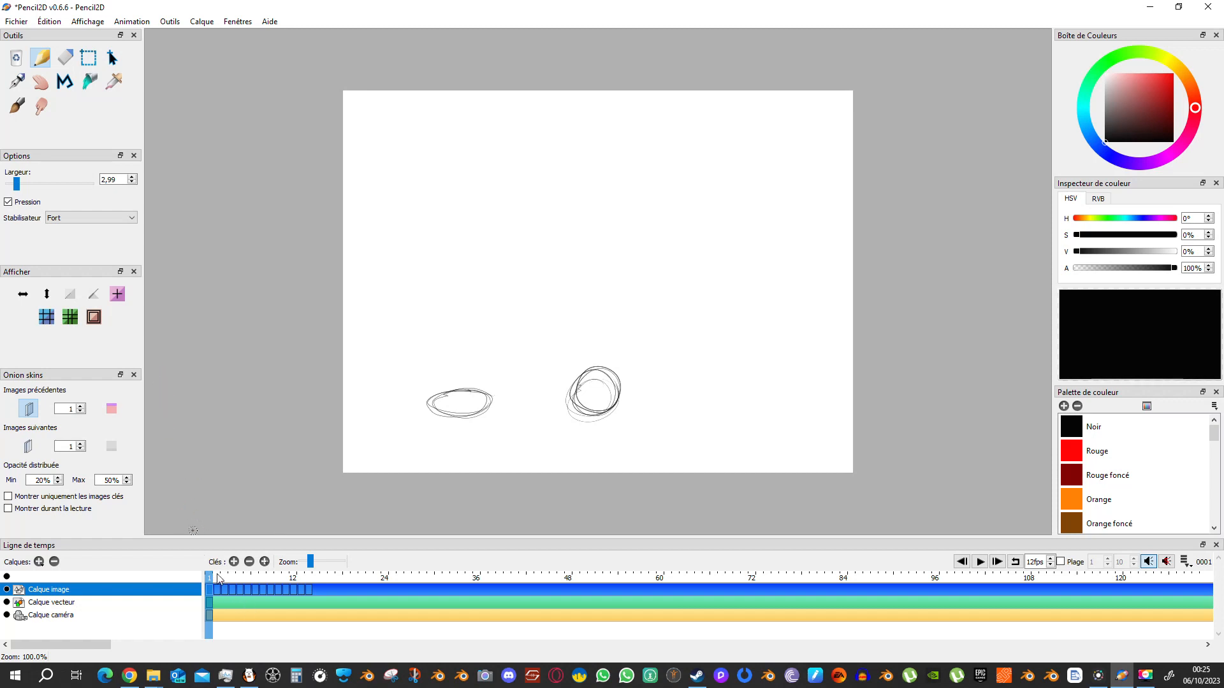
{"action": "left_click_drag", "start_coordinate": [219, 578], "coordinate": [233, 577]}
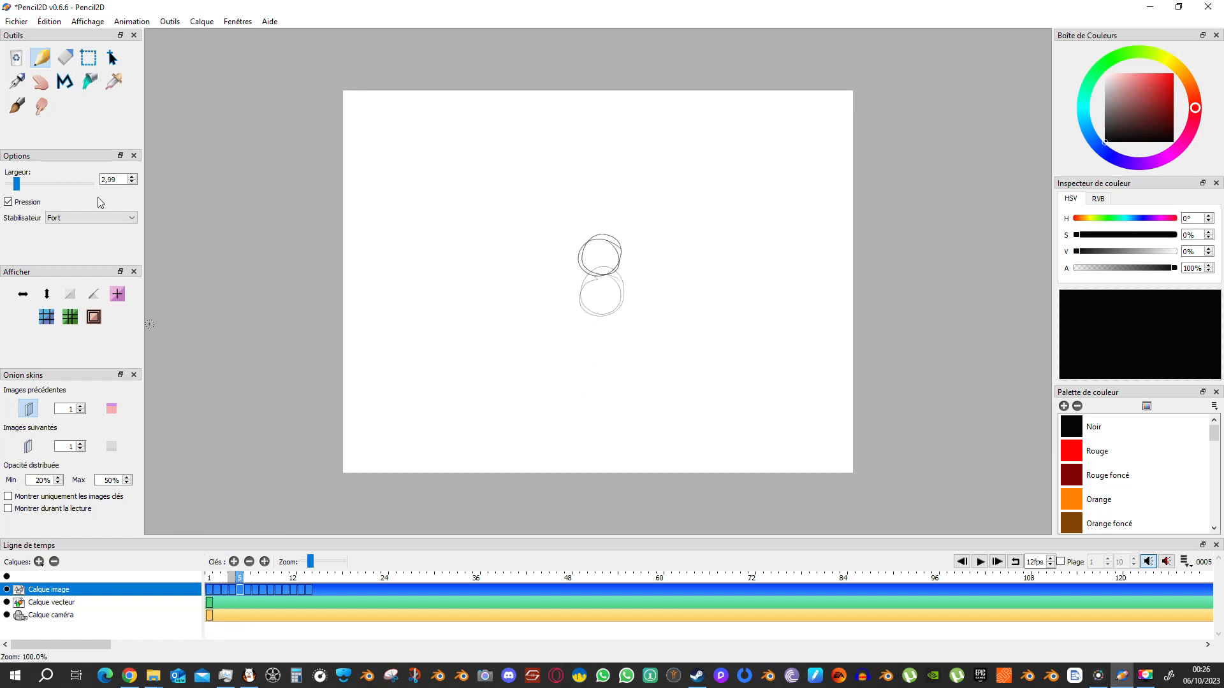
Start another blank project in place of the round ball's bounce animation.
{"action": "left_click", "coordinate": [16, 21]}
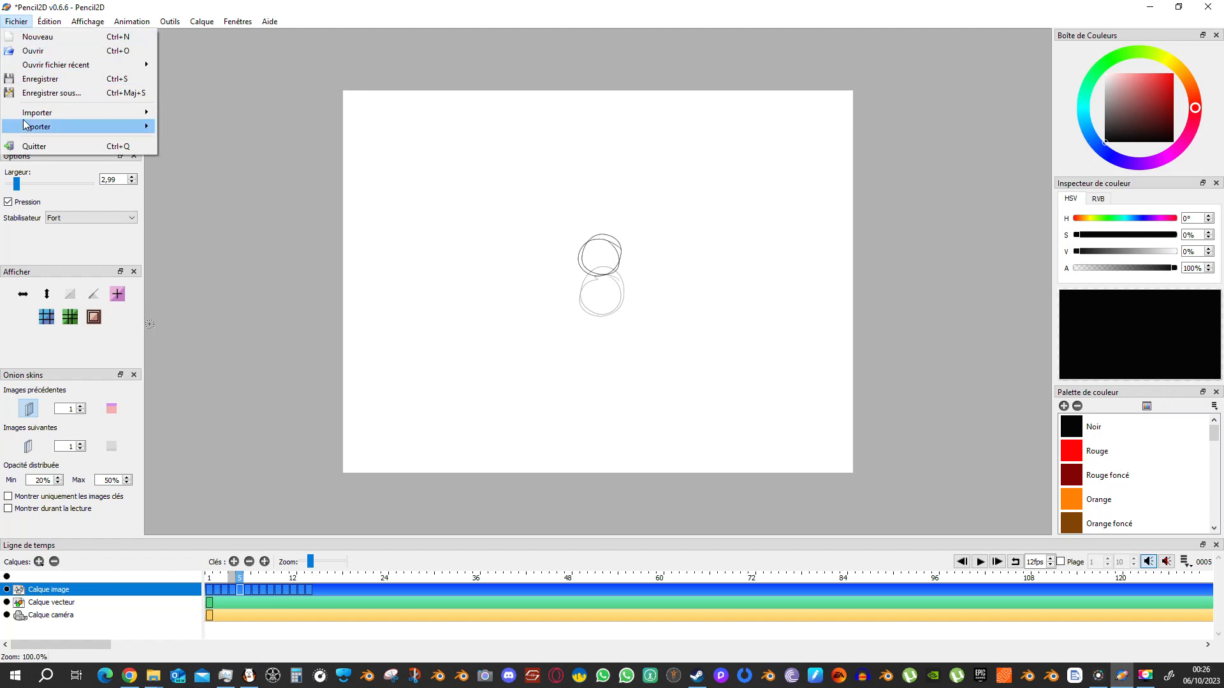
{"action": "left_click", "coordinate": [35, 38]}
{"action": "left_click", "coordinate": [621, 354]}
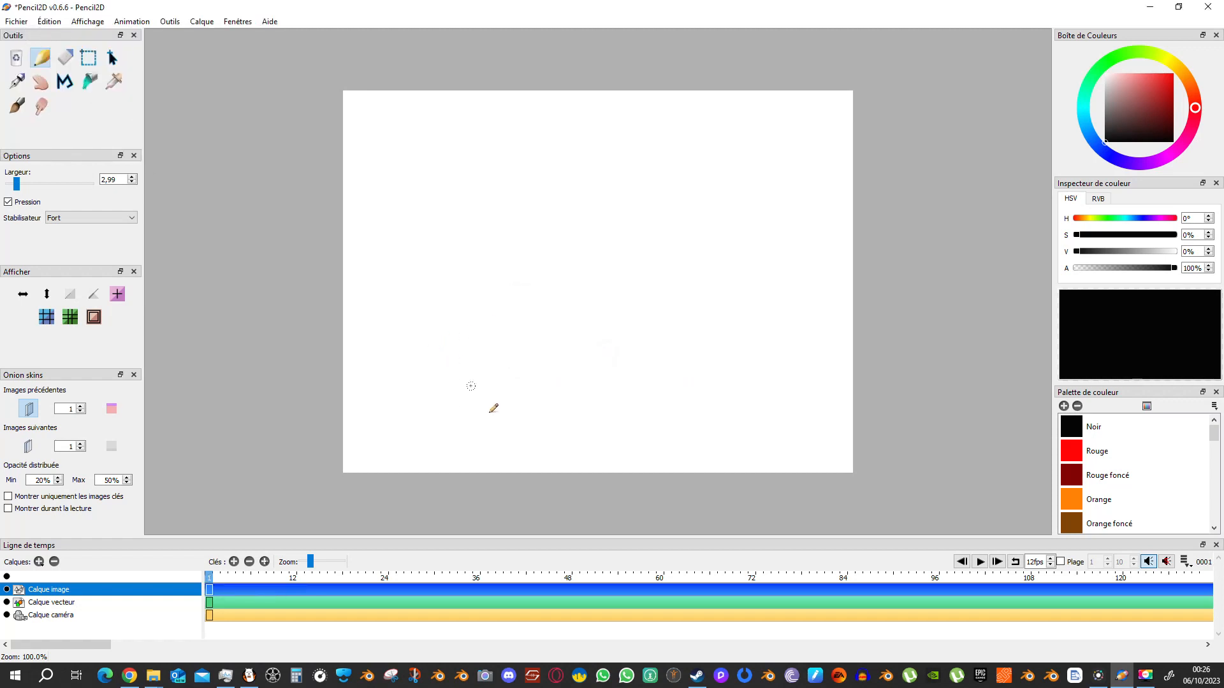
Sketch a squashed ball at the canvas's lower center on frame 1, with vertically stretched balls rising over frames 2 to 4.
{"action": "mouse_move", "coordinate": [638, 396]}
{"action": "left_mouse_down"}
{"action": "mouse_move", "coordinate": [569, 407]}
{"action": "mouse_move", "coordinate": [636, 422]}
{"action": "mouse_move", "coordinate": [567, 415]}
{"action": "mouse_move", "coordinate": [630, 400]}
{"action": "mouse_move", "coordinate": [625, 419]}
{"action": "mouse_move", "coordinate": [579, 421]}
{"action": "left_mouse_up"}
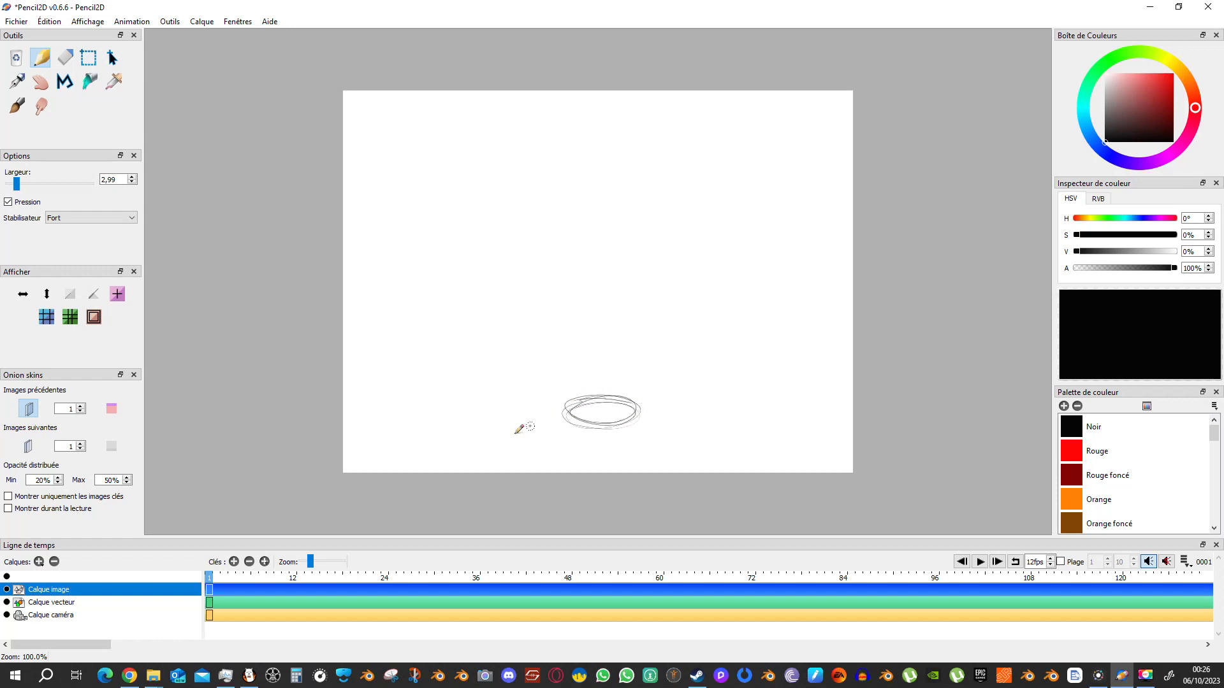
{"action": "left_click", "coordinate": [234, 561]}
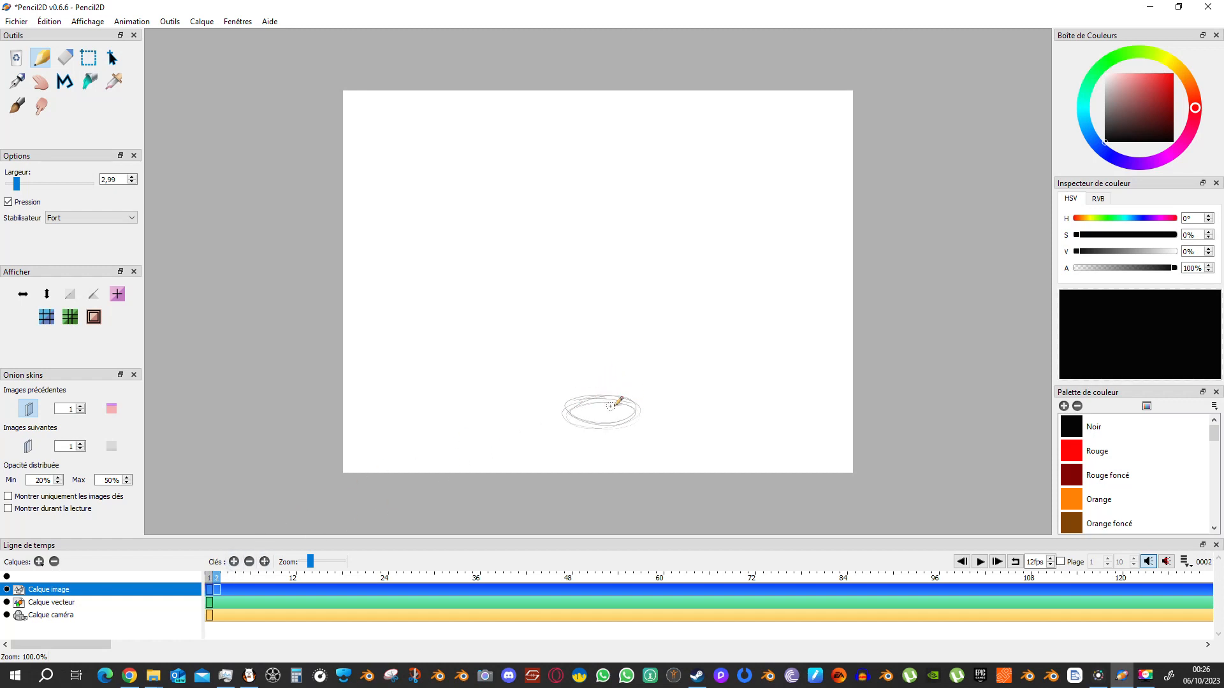
{"action": "mouse_move", "coordinate": [612, 387]}
{"action": "left_mouse_down"}
{"action": "mouse_move", "coordinate": [598, 423]}
{"action": "mouse_move", "coordinate": [606, 369]}
{"action": "mouse_move", "coordinate": [603, 386]}
{"action": "mouse_move", "coordinate": [613, 378]}
{"action": "mouse_move", "coordinate": [591, 369]}
{"action": "mouse_move", "coordinate": [613, 404]}
{"action": "mouse_move", "coordinate": [581, 396]}
{"action": "mouse_move", "coordinate": [610, 372]}
{"action": "mouse_move", "coordinate": [592, 407]}
{"action": "mouse_move", "coordinate": [622, 394]}
{"action": "mouse_move", "coordinate": [614, 404]}
{"action": "mouse_move", "coordinate": [617, 332]}
{"action": "mouse_move", "coordinate": [599, 336]}
{"action": "mouse_move", "coordinate": [588, 372]}
{"action": "mouse_move", "coordinate": [591, 332]}
{"action": "mouse_move", "coordinate": [600, 319]}
{"action": "mouse_move", "coordinate": [613, 331]}
{"action": "mouse_move", "coordinate": [621, 290]}
{"action": "mouse_move", "coordinate": [591, 302]}
{"action": "left_mouse_up"}
{"action": "left_click", "coordinate": [234, 562]}
{"action": "left_click", "coordinate": [234, 561]}
{"action": "left_click", "coordinate": [234, 561]}
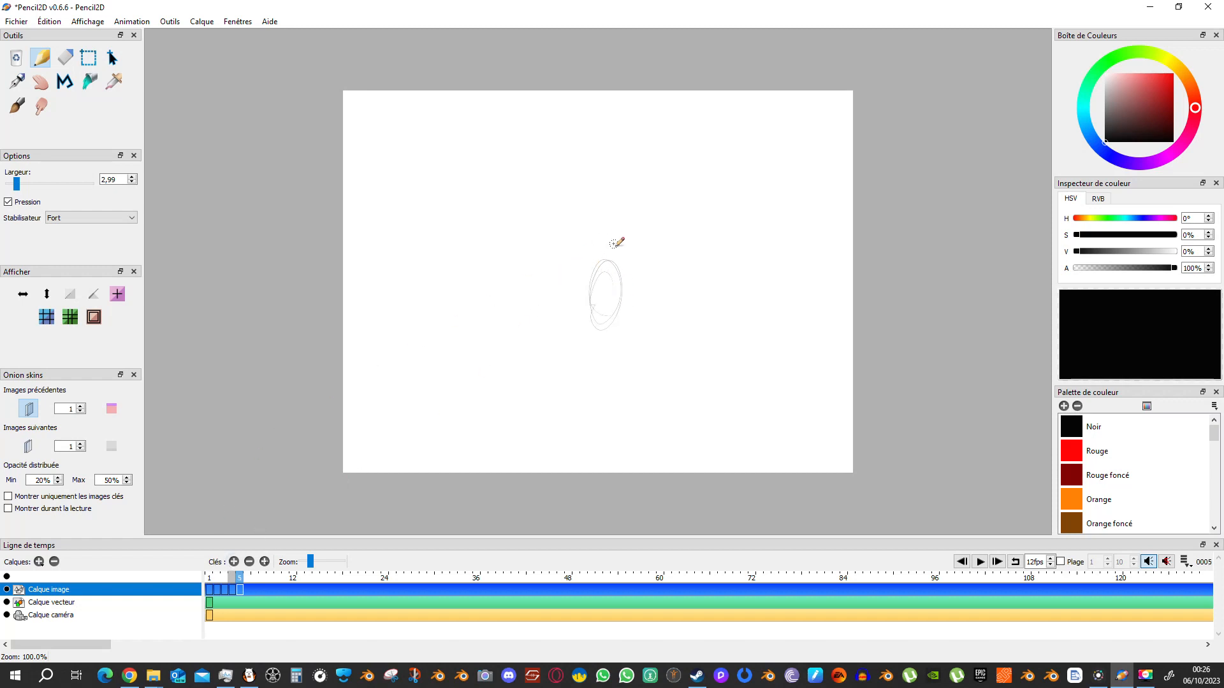
Sketch the ball rising and regaining a rounder shape near the top of its path over frames 5 to 8.
{"action": "mouse_move", "coordinate": [619, 250]}
{"action": "left_mouse_down"}
{"action": "mouse_move", "coordinate": [610, 206]}
{"action": "mouse_move", "coordinate": [589, 266]}
{"action": "mouse_move", "coordinate": [604, 204]}
{"action": "mouse_move", "coordinate": [606, 264]}
{"action": "left_mouse_up"}
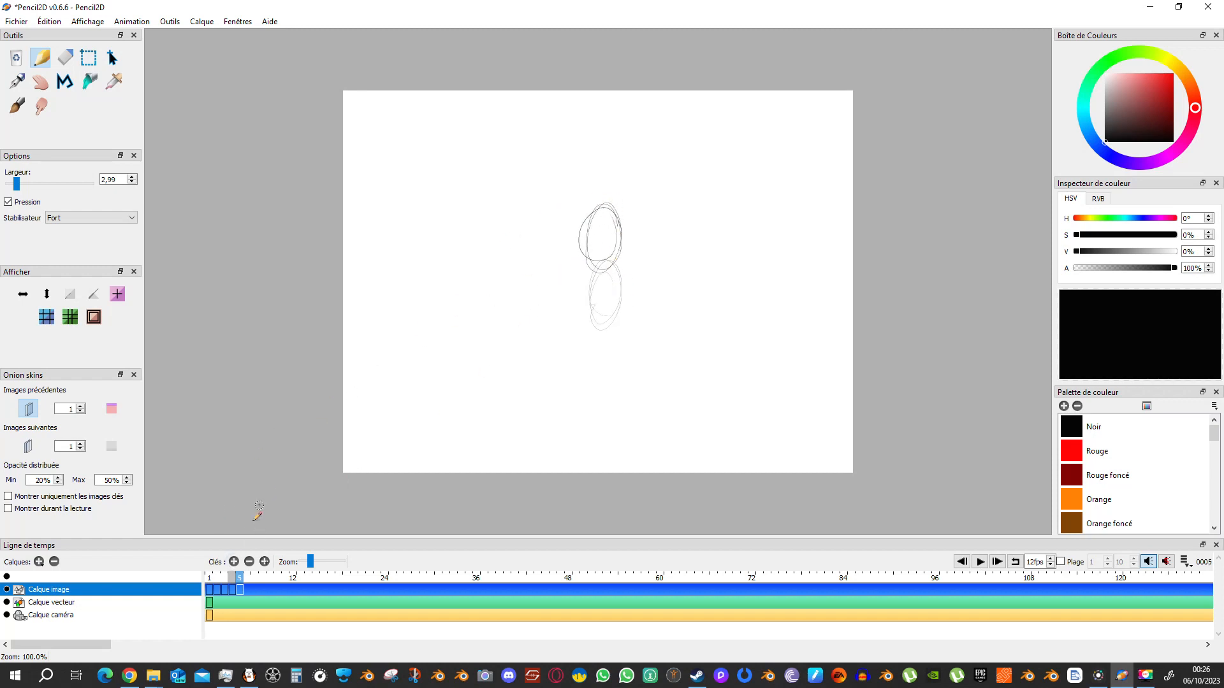
{"action": "left_click", "coordinate": [234, 562]}
{"action": "mouse_move", "coordinate": [621, 175]}
{"action": "left_mouse_down"}
{"action": "mouse_move", "coordinate": [590, 168]}
{"action": "mouse_move", "coordinate": [610, 216]}
{"action": "left_mouse_up"}
{"action": "left_click", "coordinate": [234, 562]}
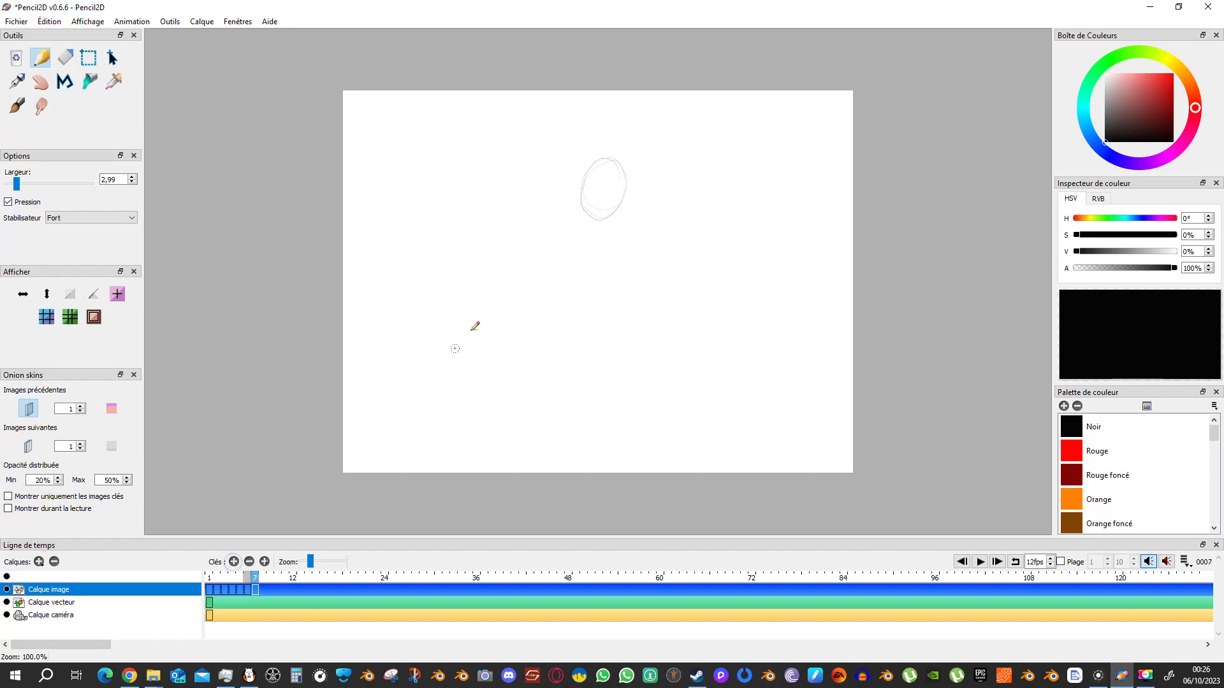
{"action": "mouse_move", "coordinate": [619, 172]}
{"action": "left_mouse_down"}
{"action": "mouse_move", "coordinate": [585, 202]}
{"action": "mouse_move", "coordinate": [592, 171]}
{"action": "mouse_move", "coordinate": [625, 171]}
{"action": "mouse_move", "coordinate": [621, 194]}
{"action": "mouse_move", "coordinate": [605, 169]}
{"action": "mouse_move", "coordinate": [609, 202]}
{"action": "left_mouse_up"}
{"action": "left_click", "coordinate": [234, 562]}
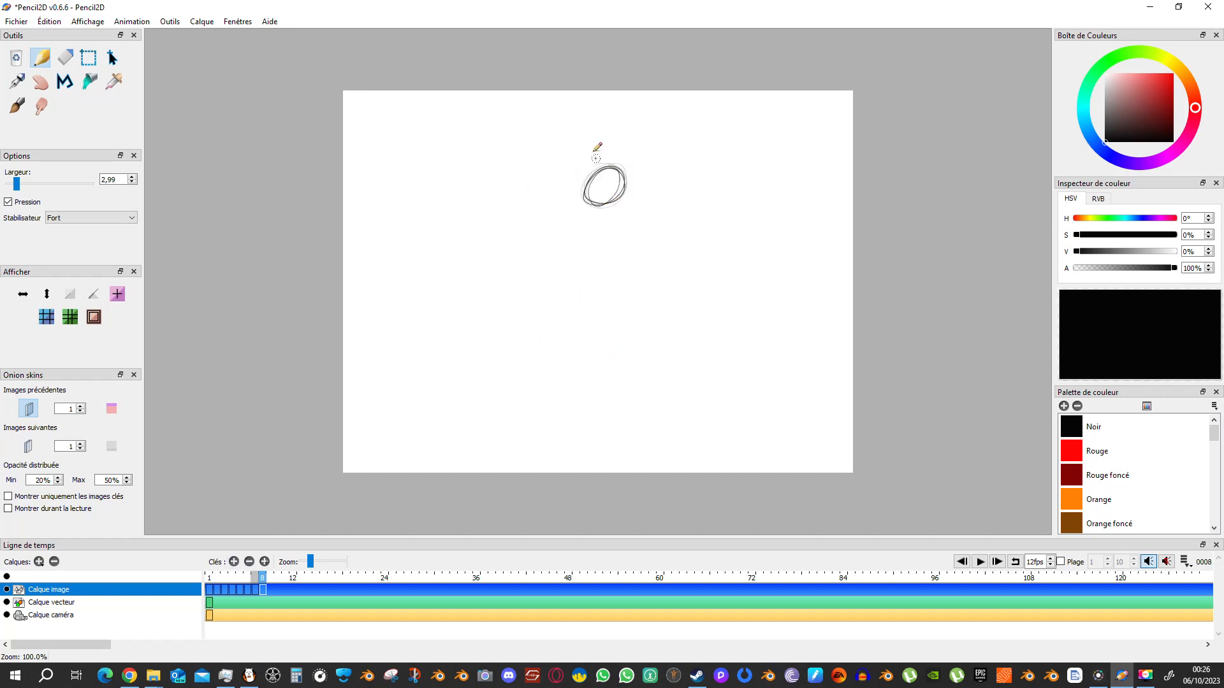
Sketch a stretched falling ball on frame 9 and squashed balls at the ground on frames 10 and 11.
{"action": "left_click", "coordinate": [234, 563]}
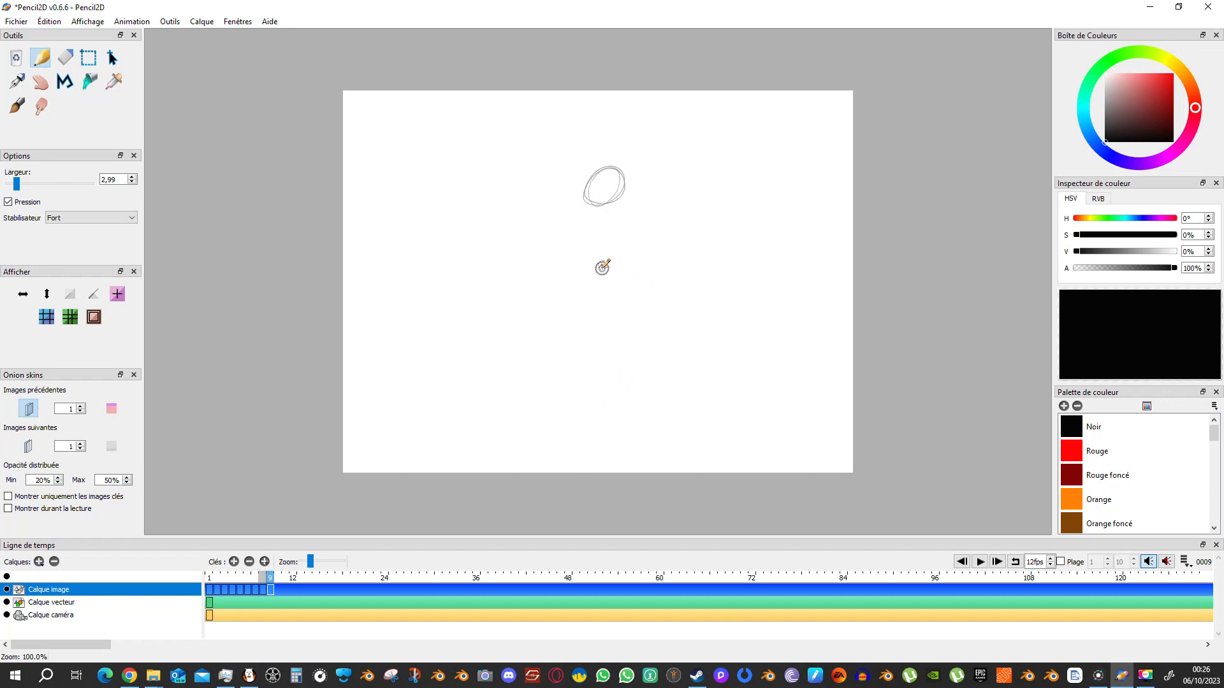
{"action": "mouse_move", "coordinate": [602, 268]}
{"action": "left_mouse_down"}
{"action": "mouse_move", "coordinate": [613, 335]}
{"action": "mouse_move", "coordinate": [593, 265]}
{"action": "mouse_move", "coordinate": [603, 336]}
{"action": "mouse_move", "coordinate": [599, 272]}
{"action": "mouse_move", "coordinate": [620, 284]}
{"action": "mouse_move", "coordinate": [608, 341]}
{"action": "left_mouse_up"}
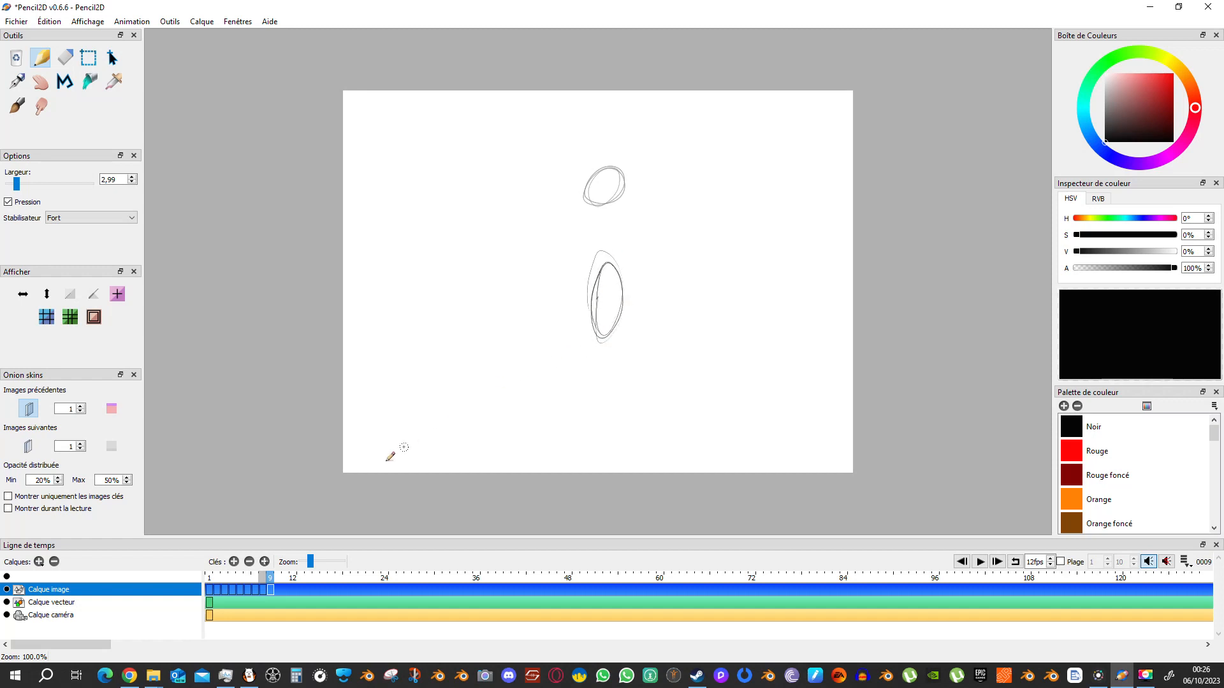
{"action": "left_click", "coordinate": [234, 562]}
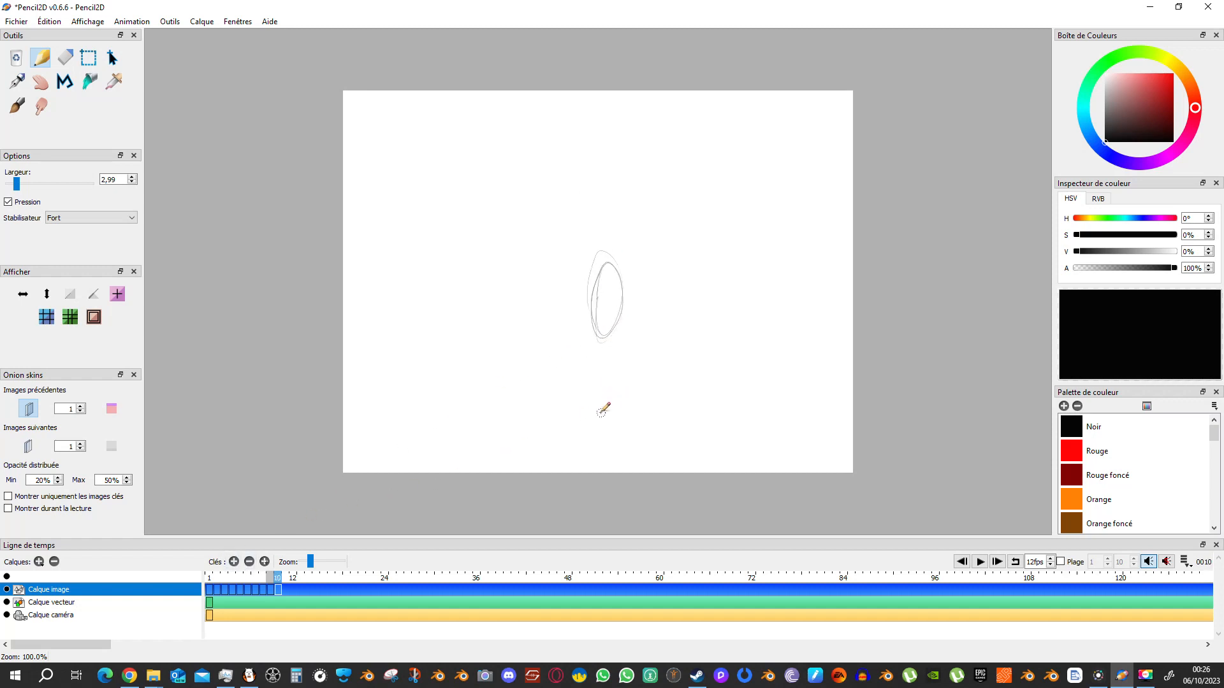
{"action": "mouse_move", "coordinate": [620, 399]}
{"action": "left_mouse_down"}
{"action": "mouse_move", "coordinate": [584, 408]}
{"action": "mouse_move", "coordinate": [629, 401]}
{"action": "mouse_move", "coordinate": [577, 427]}
{"action": "mouse_move", "coordinate": [651, 419]}
{"action": "mouse_move", "coordinate": [574, 417]}
{"action": "mouse_move", "coordinate": [613, 400]}
{"action": "left_mouse_up"}
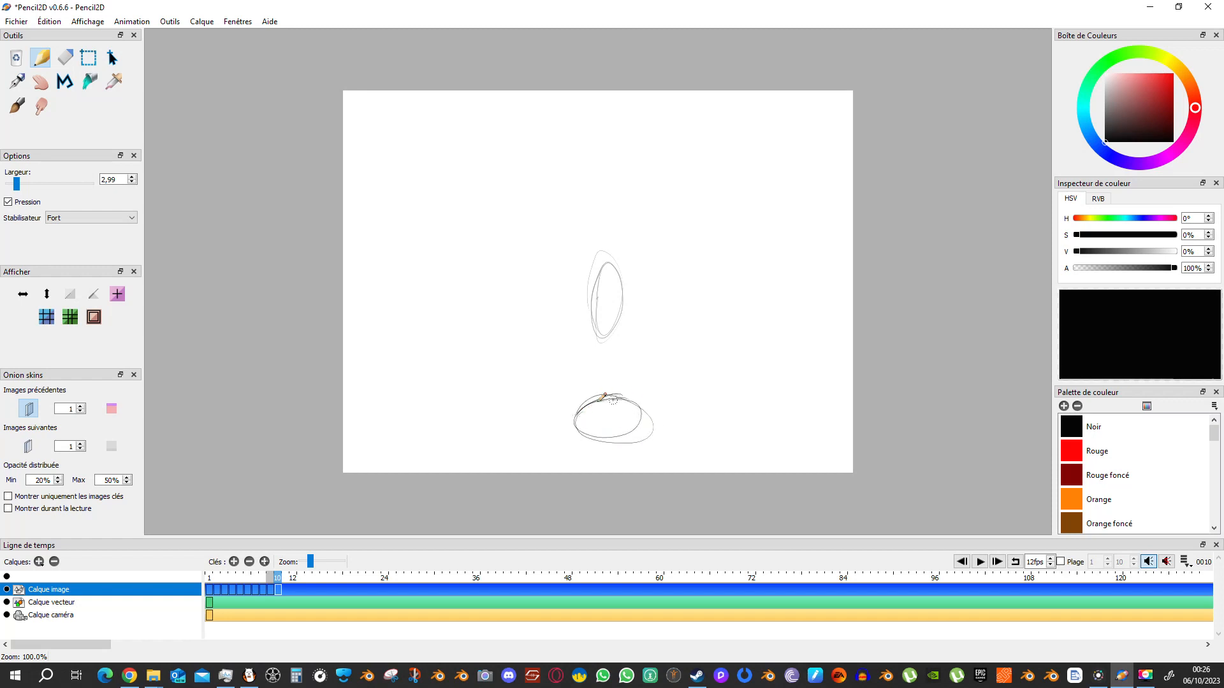
{"action": "left_click", "coordinate": [235, 563]}
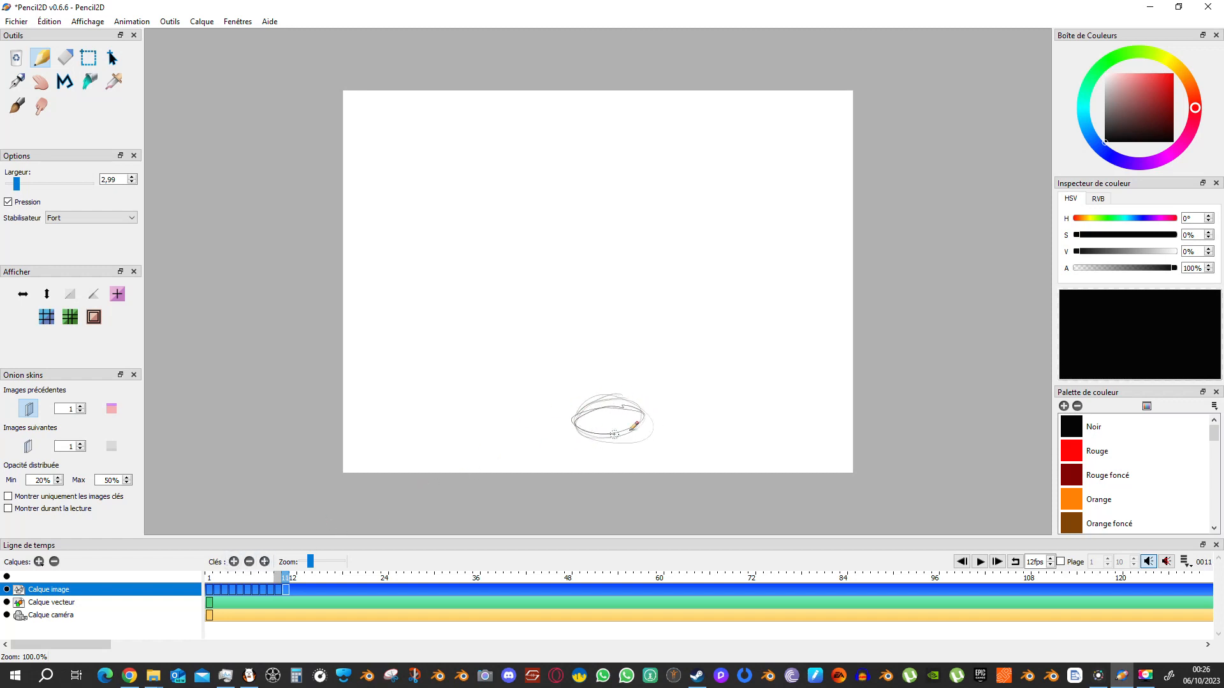
Sketch a smaller rebound over frames 12 to 15: a stretched ball, a rounder one above it, and its fall back to the ground.
{"action": "left_click", "coordinate": [234, 561]}
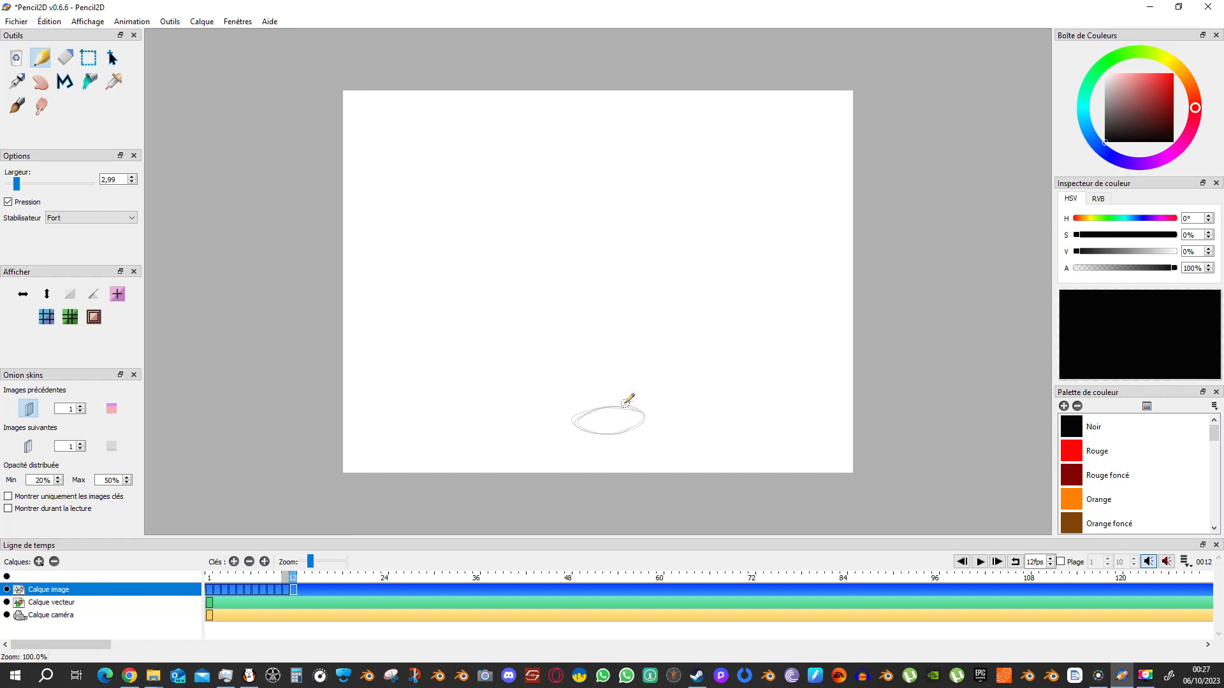
{"action": "left_click_drag", "start_coordinate": [610, 344], "coordinate": [617, 387]}
{"action": "left_click", "coordinate": [234, 561]}
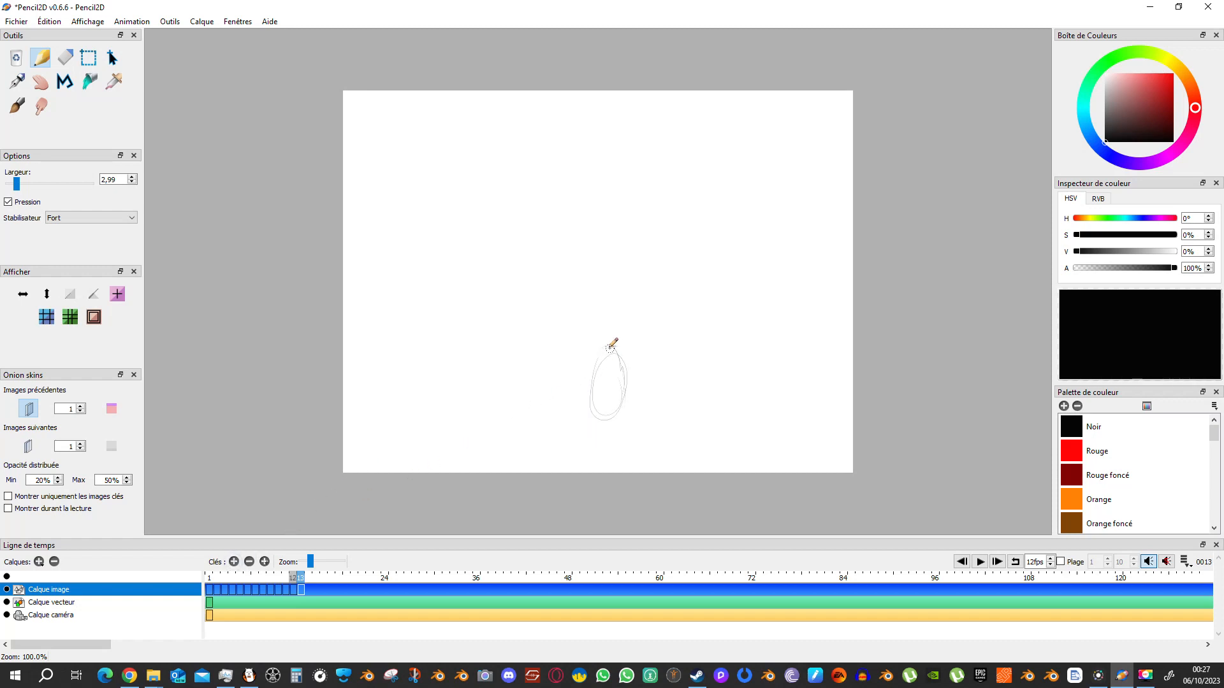
{"action": "mouse_move", "coordinate": [600, 373]}
{"action": "left_mouse_down"}
{"action": "mouse_move", "coordinate": [602, 332]}
{"action": "mouse_move", "coordinate": [624, 352]}
{"action": "mouse_move", "coordinate": [599, 373]}
{"action": "left_mouse_up"}
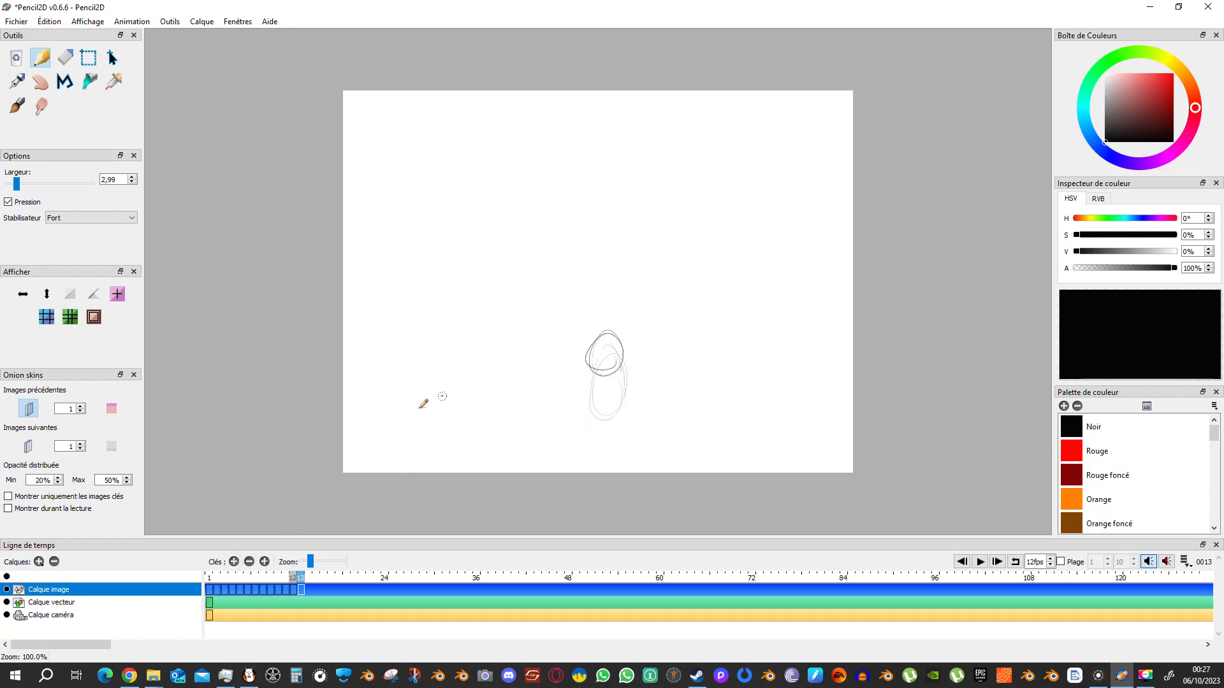
{"action": "left_click", "coordinate": [234, 561]}
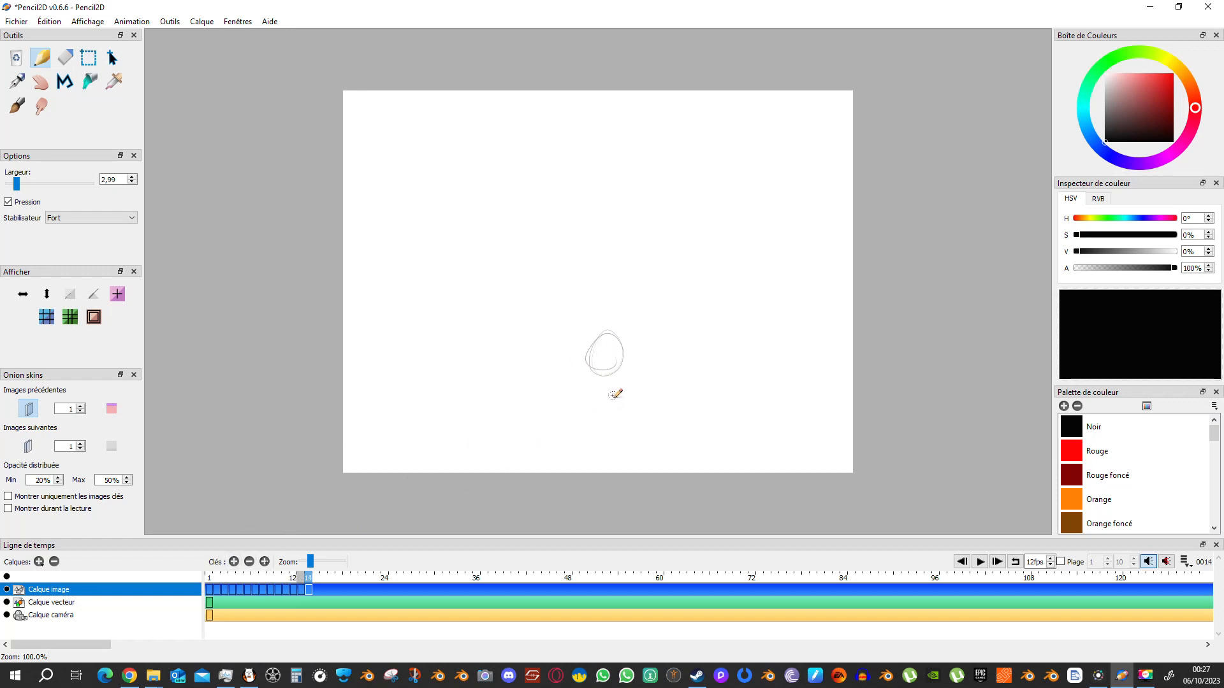
{"action": "mouse_move", "coordinate": [612, 395]}
{"action": "left_mouse_down"}
{"action": "mouse_move", "coordinate": [579, 430]}
{"action": "mouse_move", "coordinate": [596, 397]}
{"action": "mouse_move", "coordinate": [601, 441]}
{"action": "left_mouse_up"}
{"action": "left_click", "coordinate": [234, 562]}
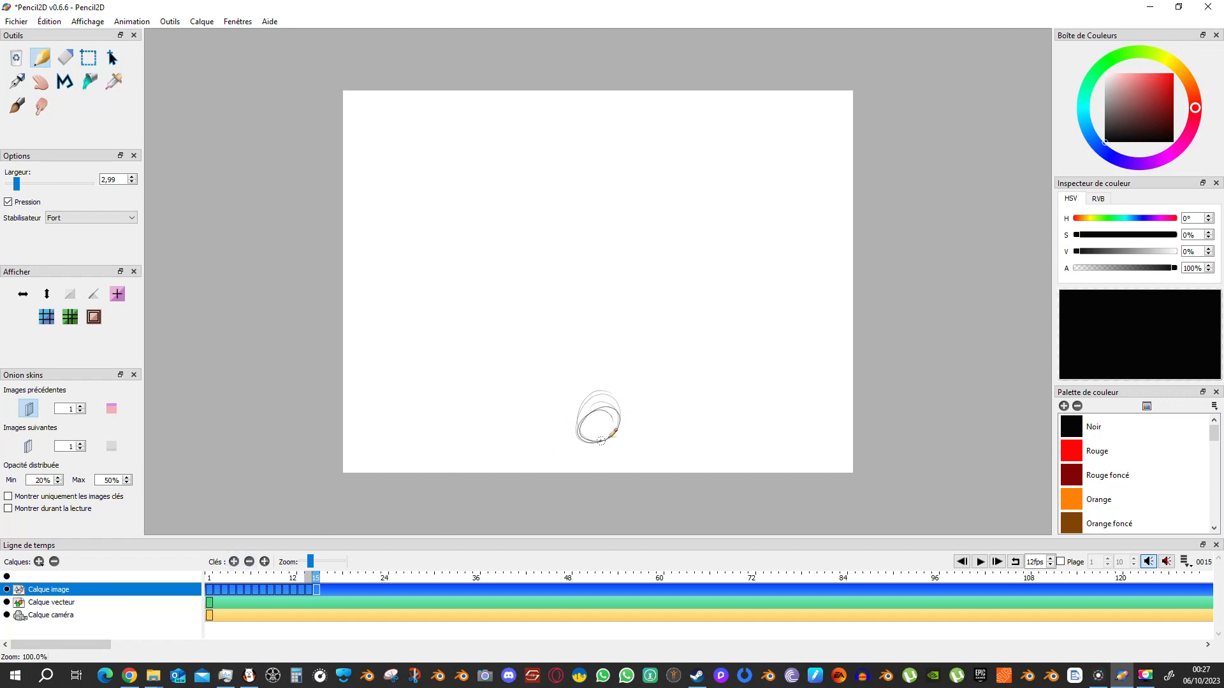
Add an empty drawing key at frame 16 of the bitmap layer and return the playhead to frame 1.
{"action": "left_click", "coordinate": [234, 563]}
{"action": "left_click_drag", "start_coordinate": [320, 579], "coordinate": [209, 581]}
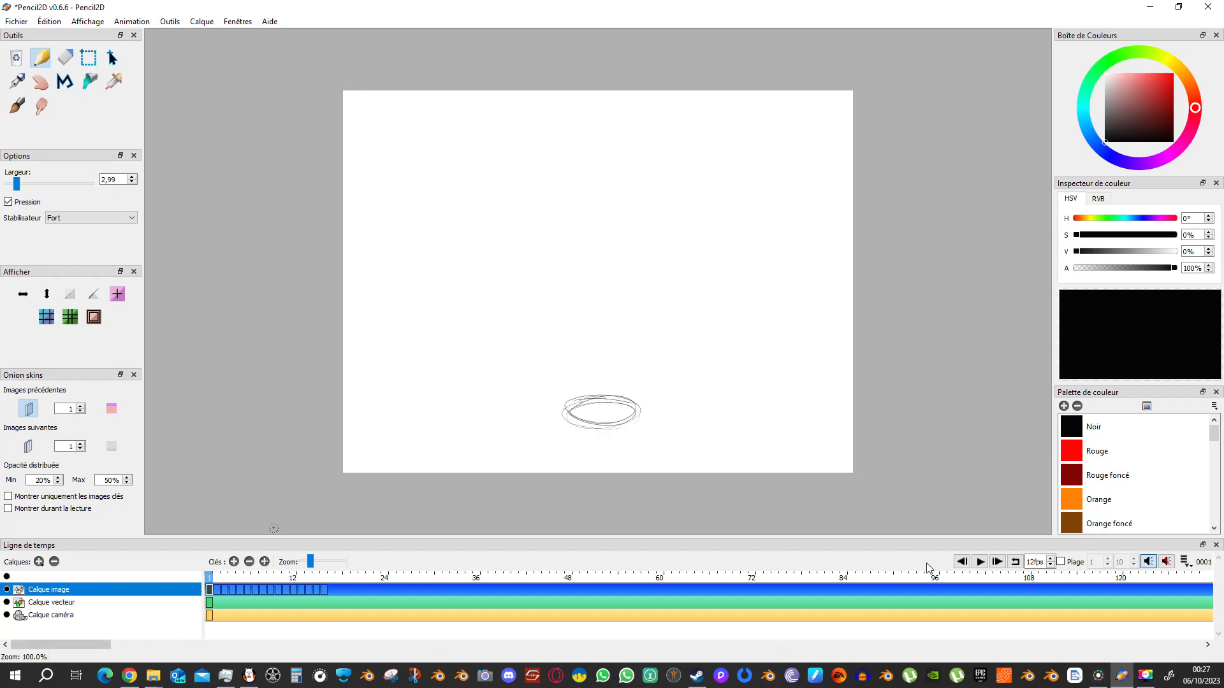
Play the bouncing ball animation repeatedly from frame 1 through frame 16 to review its timing and squash and stretch.
{"action": "left_click", "coordinate": [980, 563]}
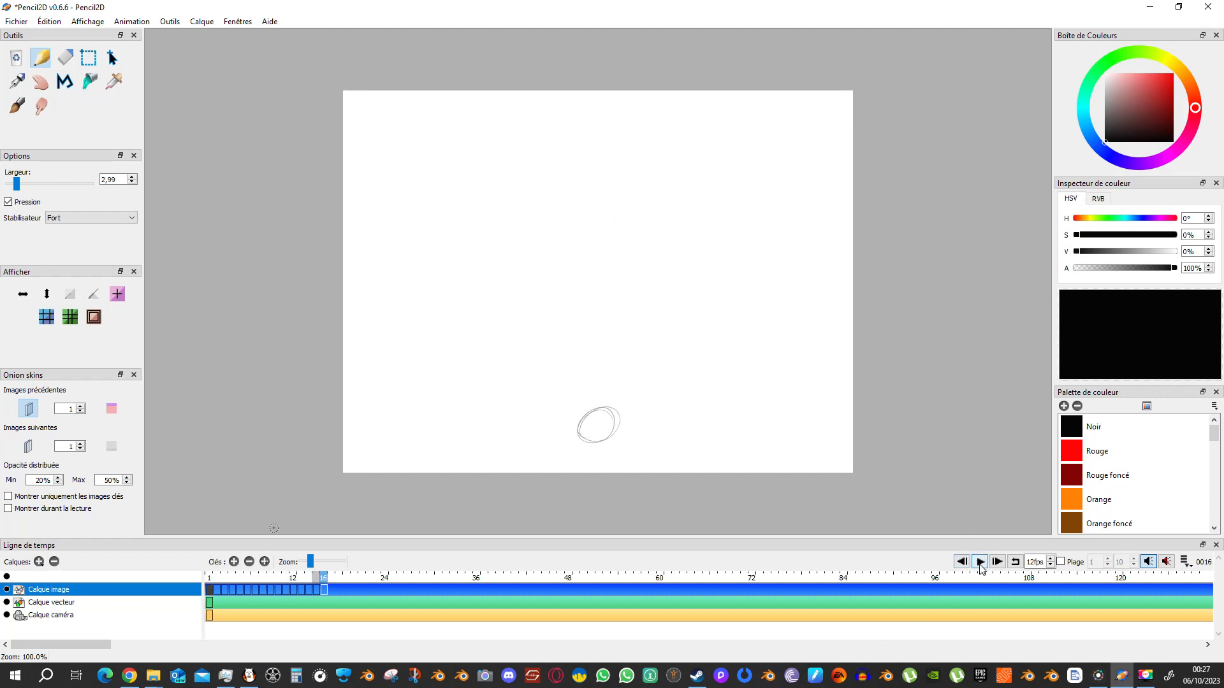
{"action": "left_click", "coordinate": [981, 562]}
{"action": "left_click", "coordinate": [981, 562]}
{"action": "left_click", "coordinate": [980, 563]}
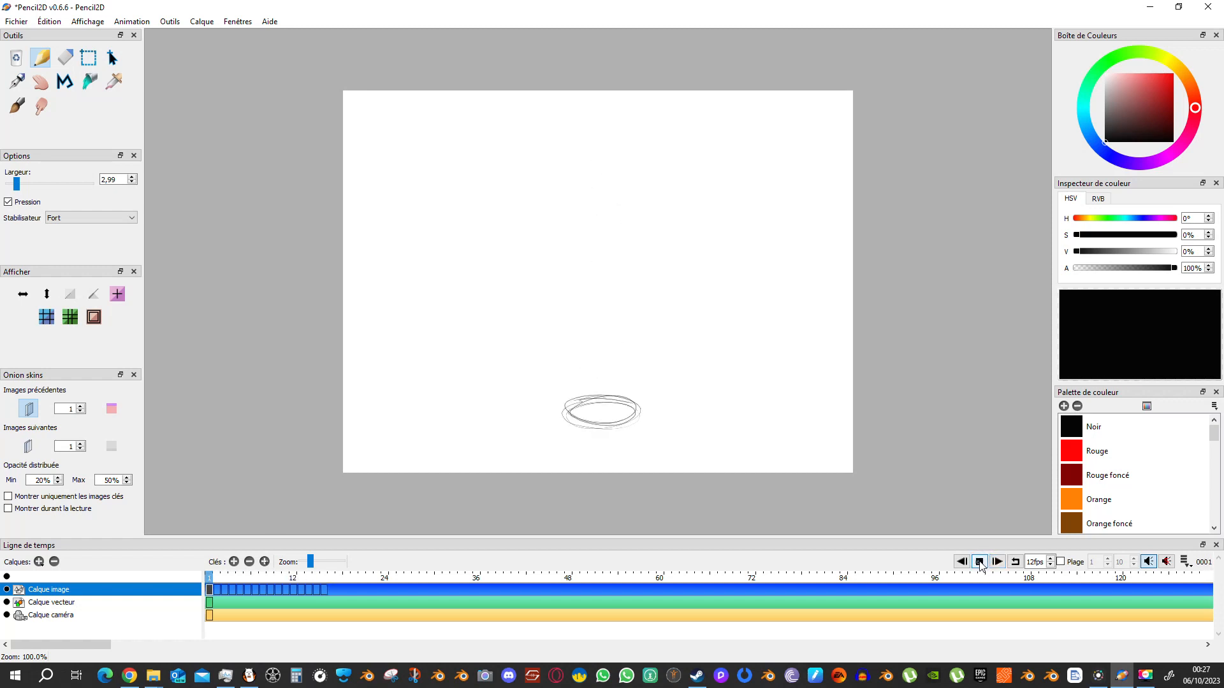
{"action": "left_click", "coordinate": [981, 562]}
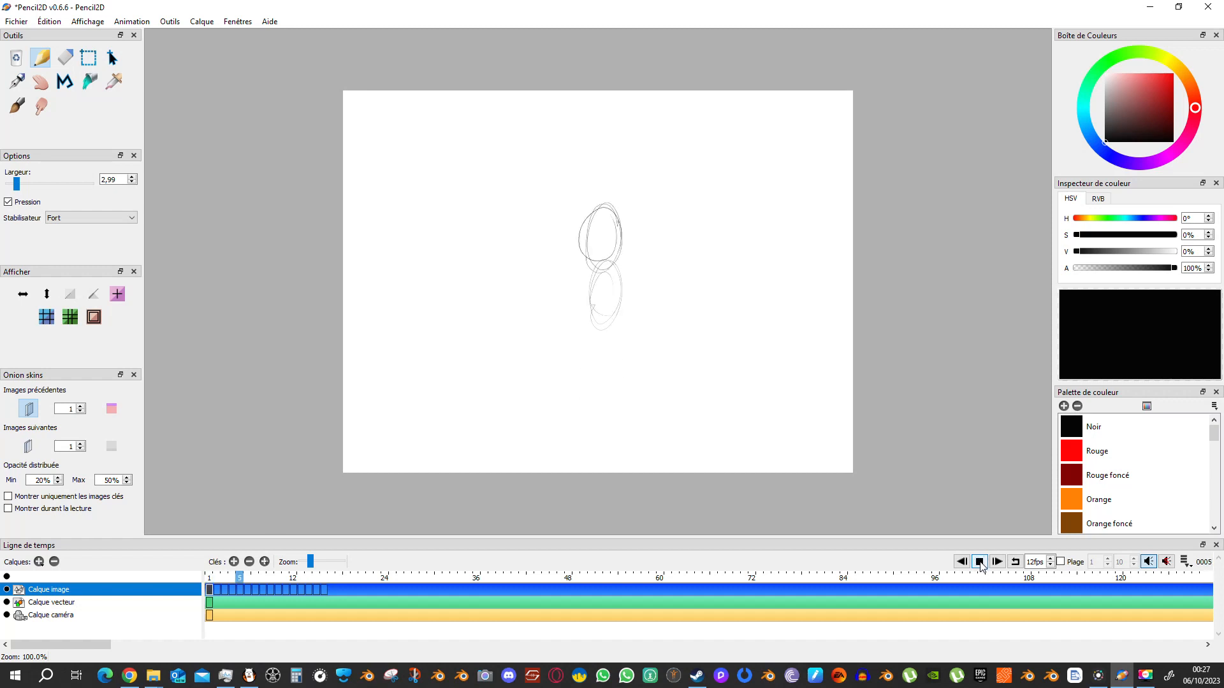
{"action": "left_click", "coordinate": [979, 563]}
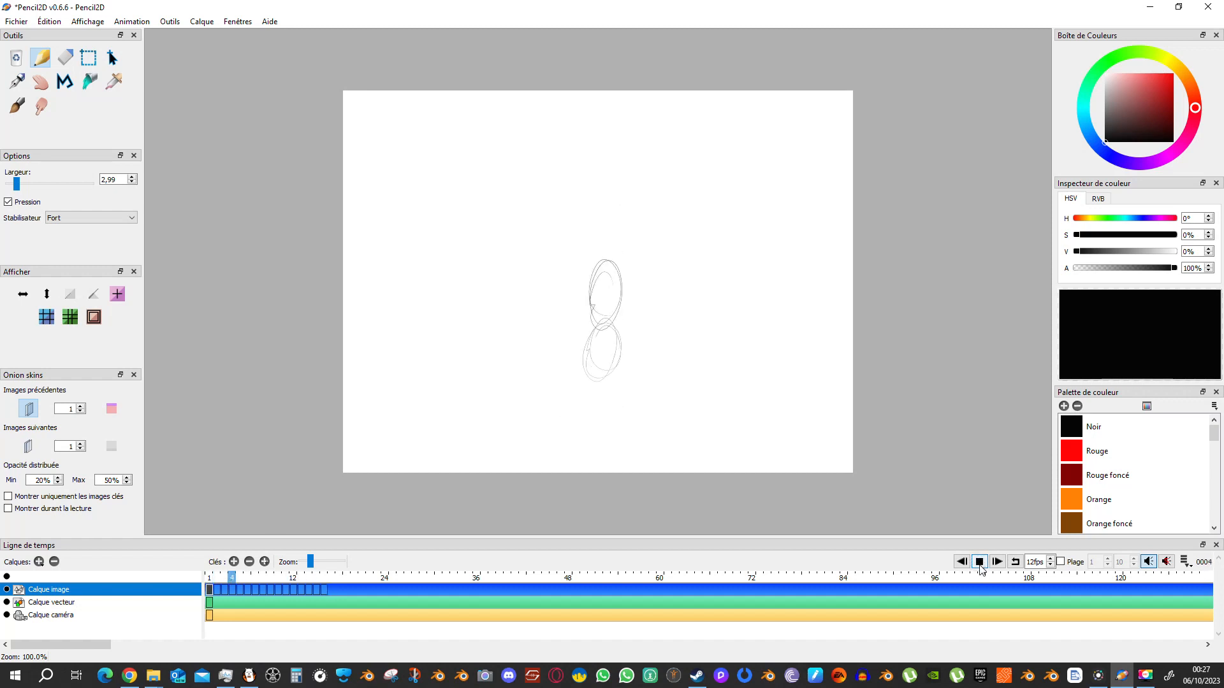
{"action": "left_click", "coordinate": [980, 562]}
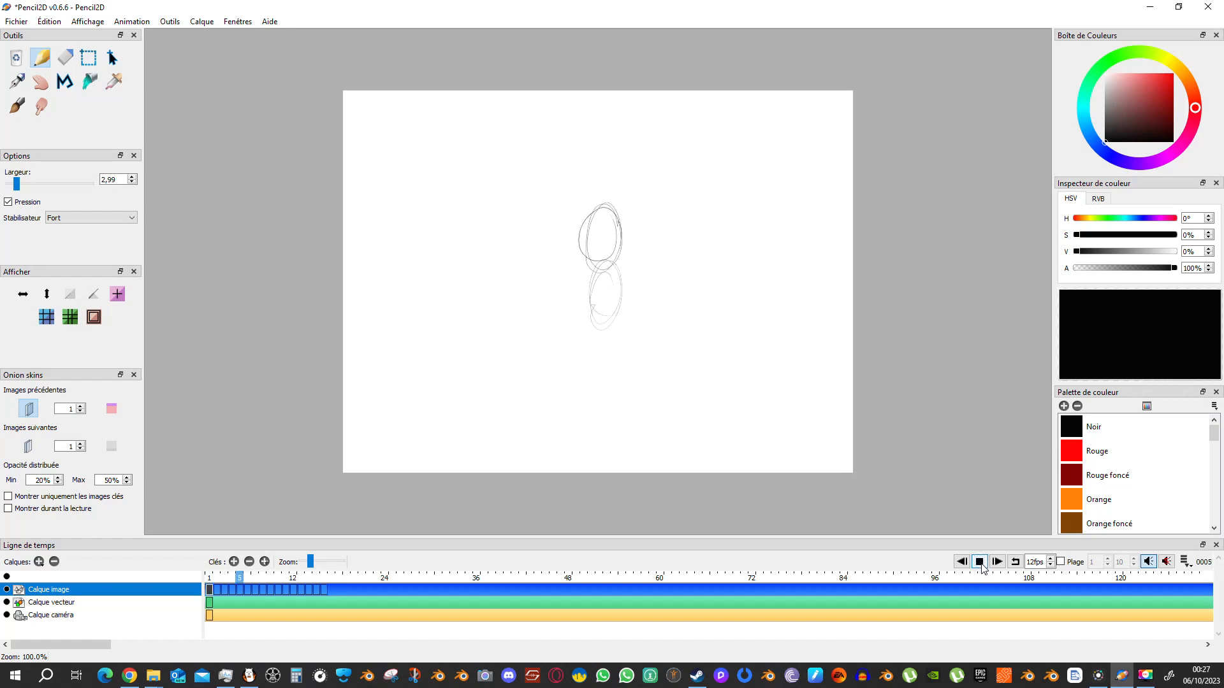
{"action": "left_click", "coordinate": [981, 563]}
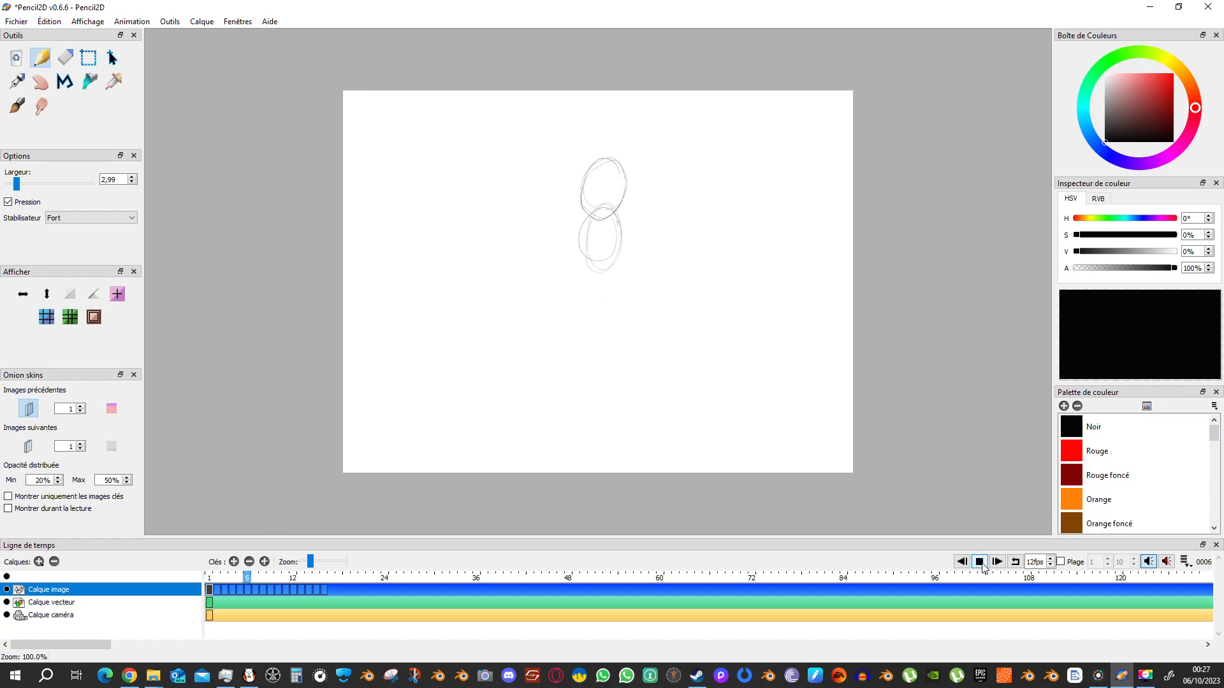
{"action": "left_click", "coordinate": [982, 563]}
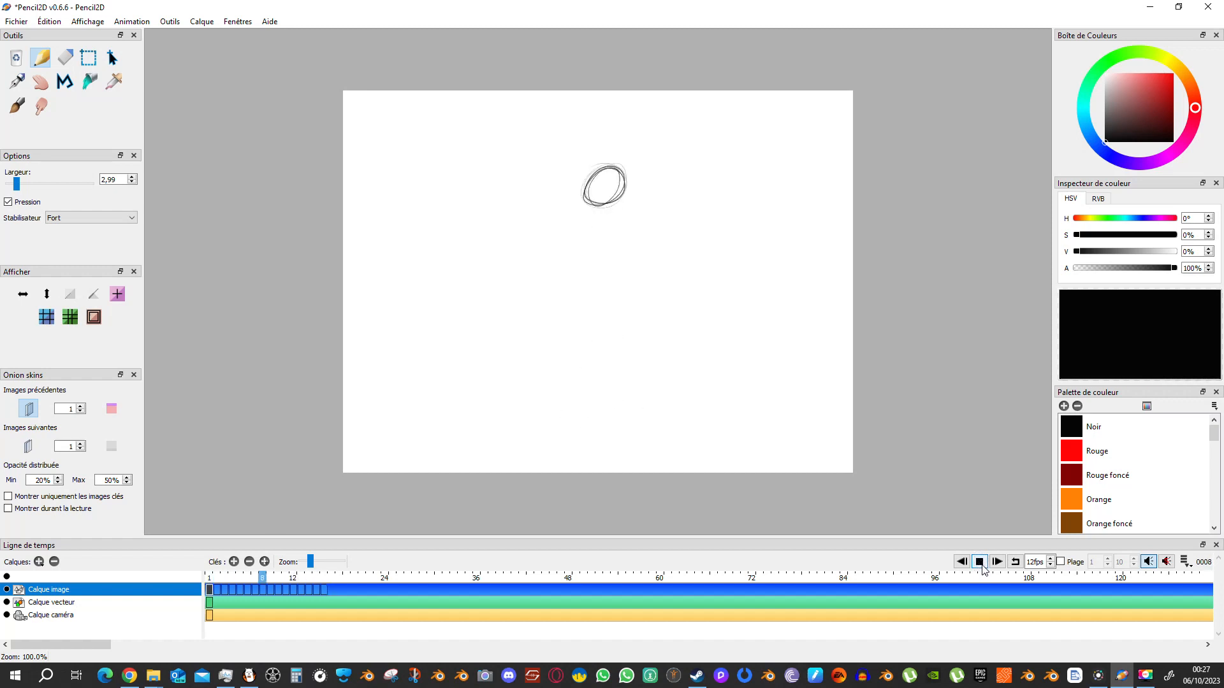
{"action": "left_click", "coordinate": [982, 563]}
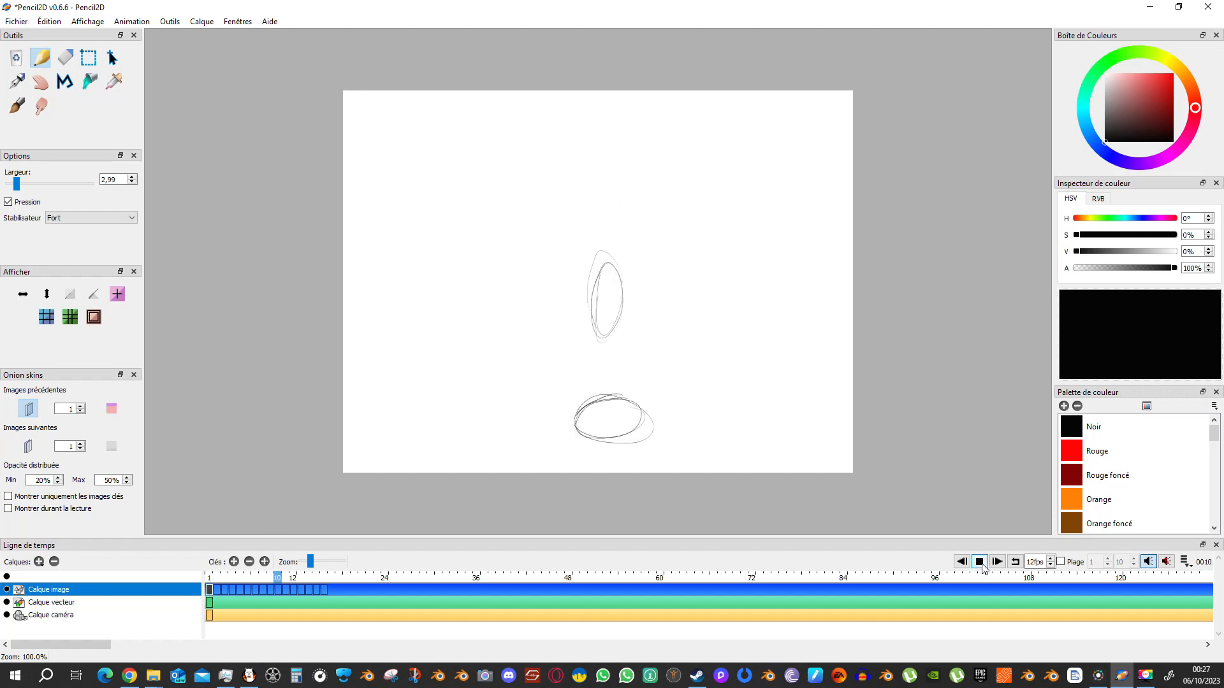
{"action": "left_click", "coordinate": [982, 564]}
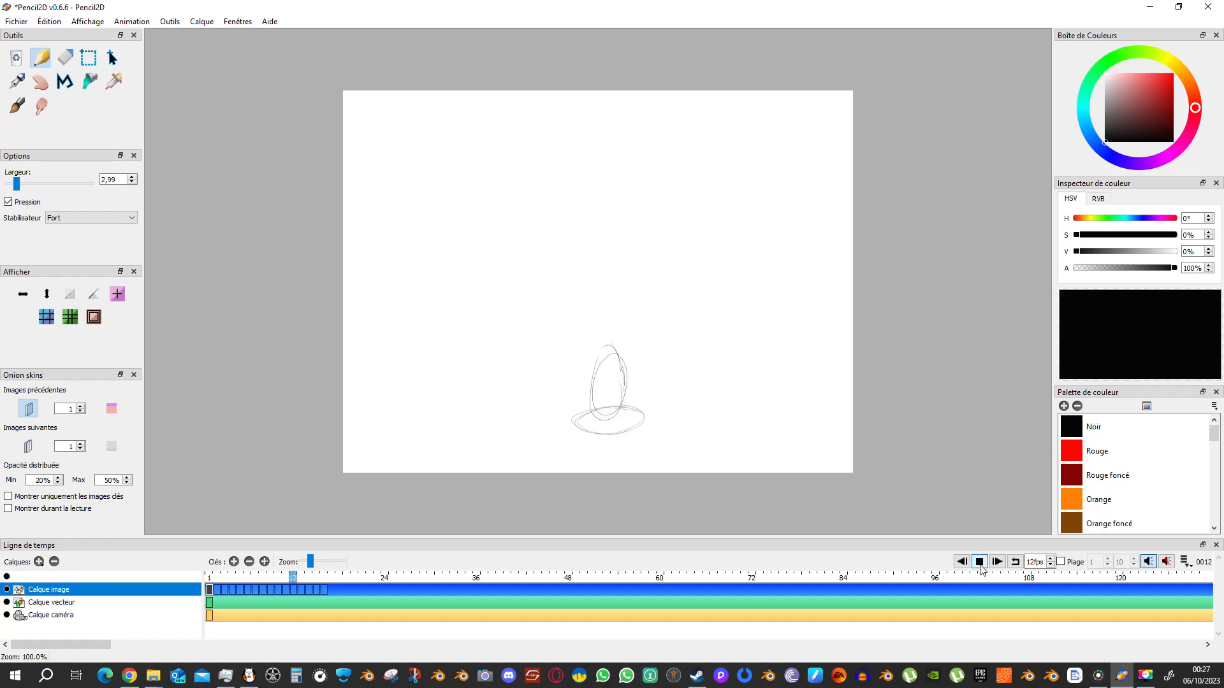
{"action": "left_click", "coordinate": [981, 564]}
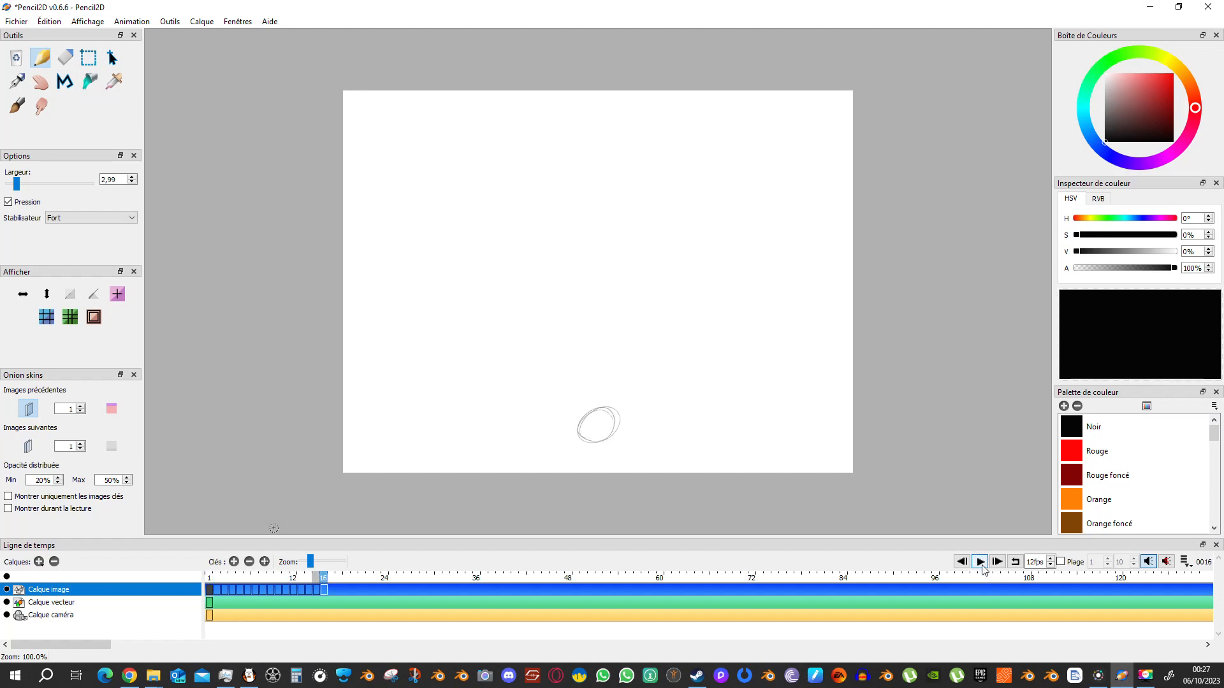
{"action": "left_click", "coordinate": [982, 563]}
{"action": "left_click", "coordinate": [983, 564]}
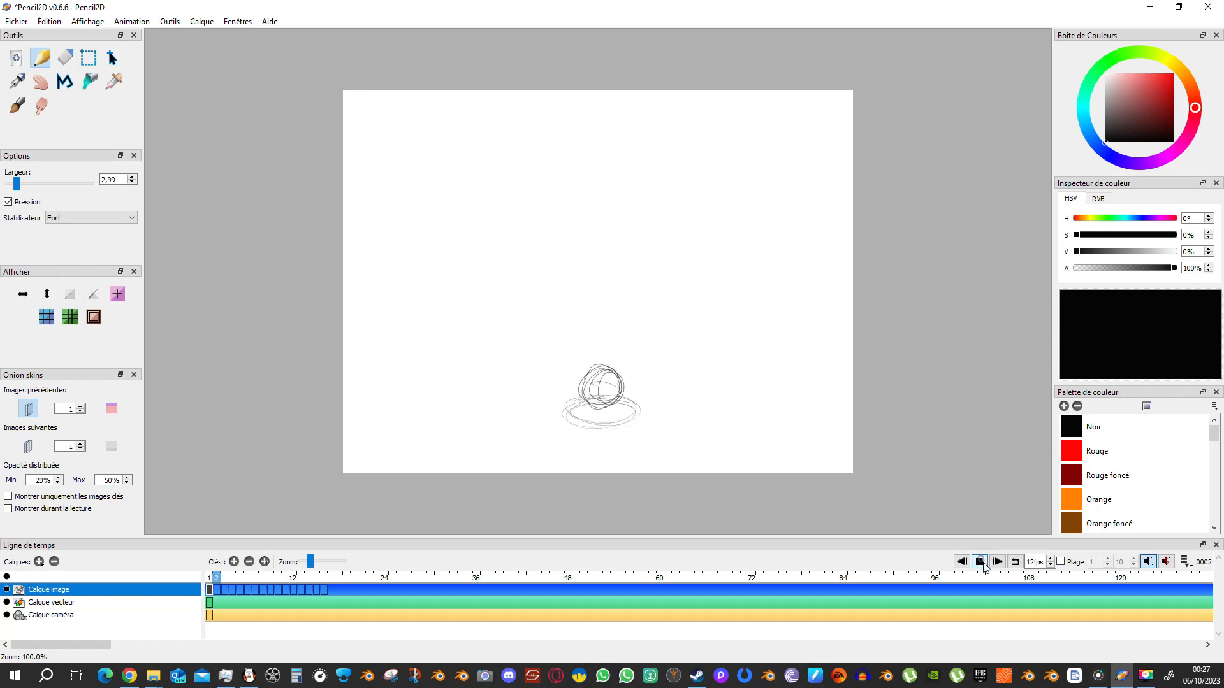
{"action": "left_click", "coordinate": [982, 563]}
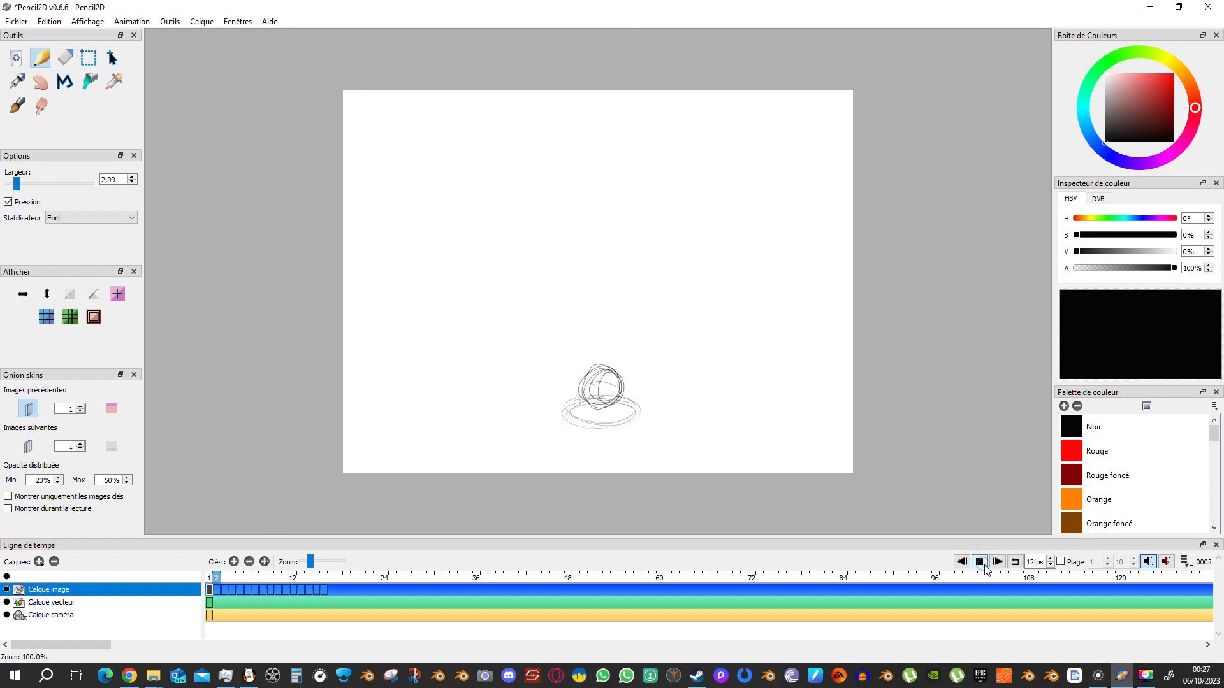